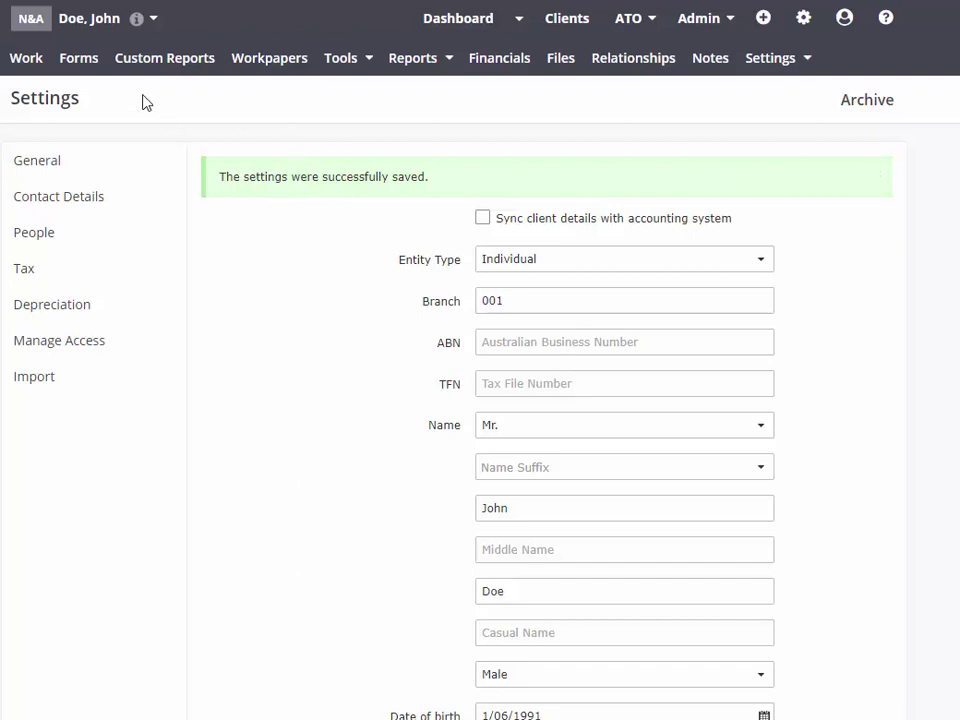
- Start a new depreciable asset group for the client and name it Low Value Pool
click(355, 60)
click(355, 100)
click(452, 289)
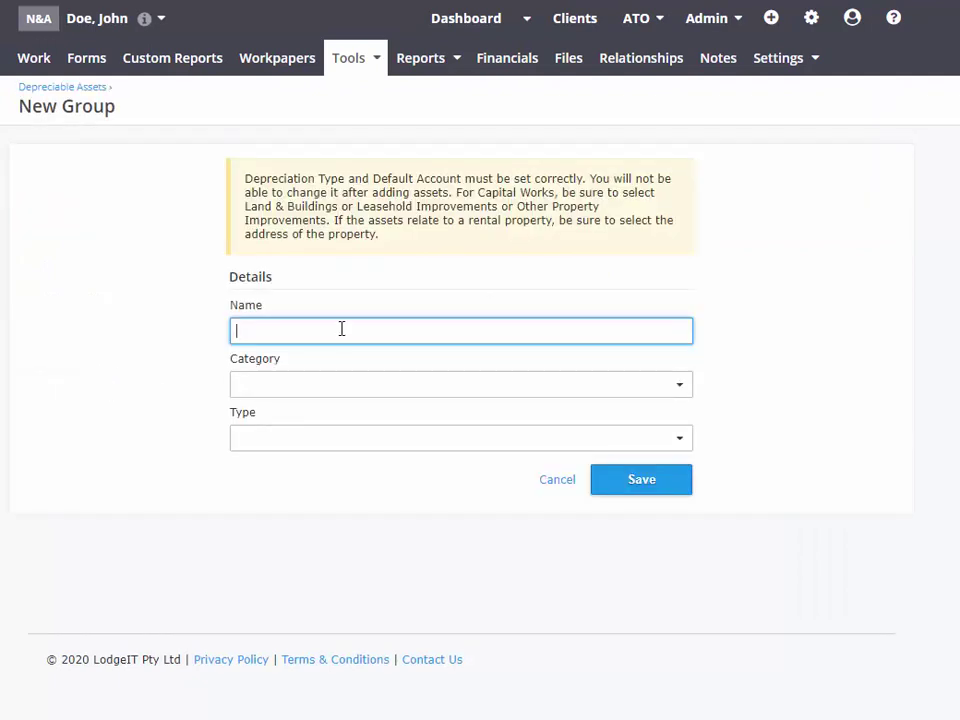
text(Low Value Pool)
key(Tab)
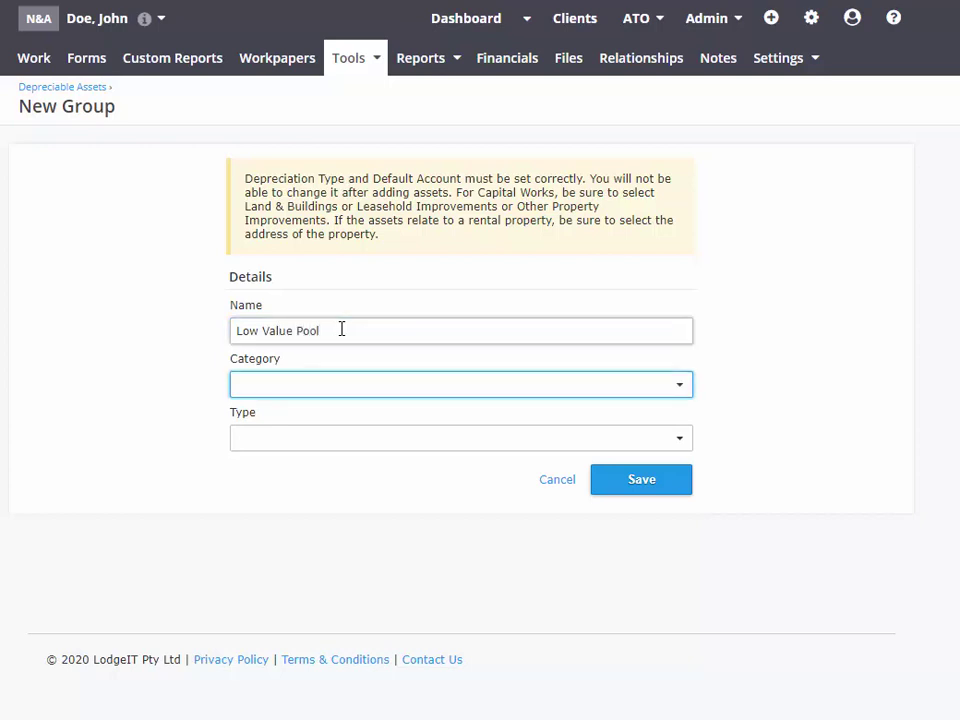
- Set the group's category to Rental properties and its type to Low Value Pool
click(686, 390)
click(287, 494)
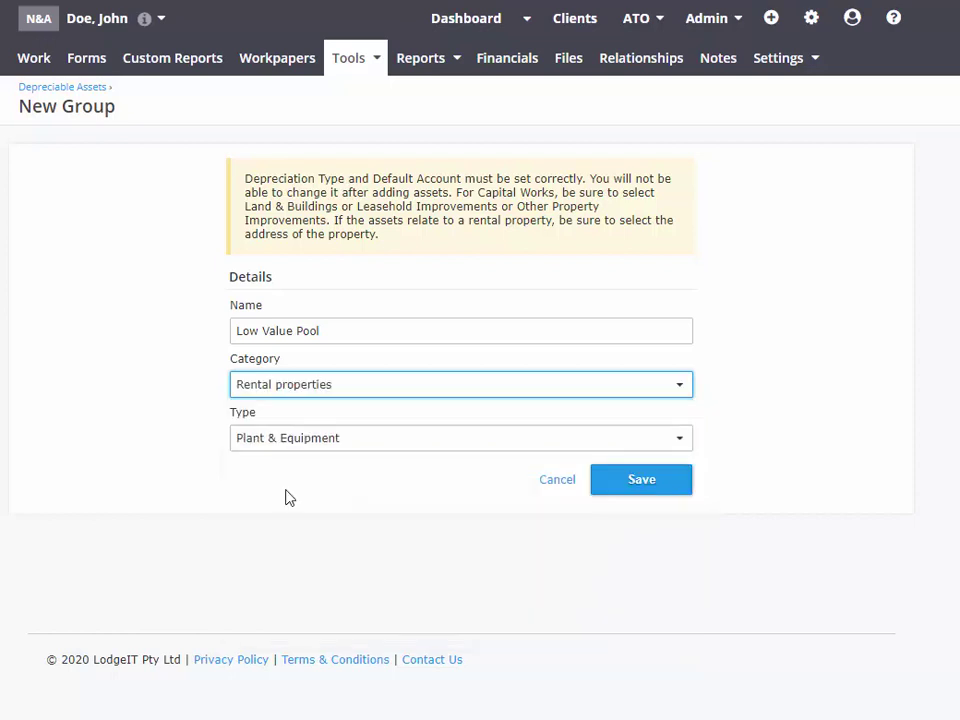
click(290, 444)
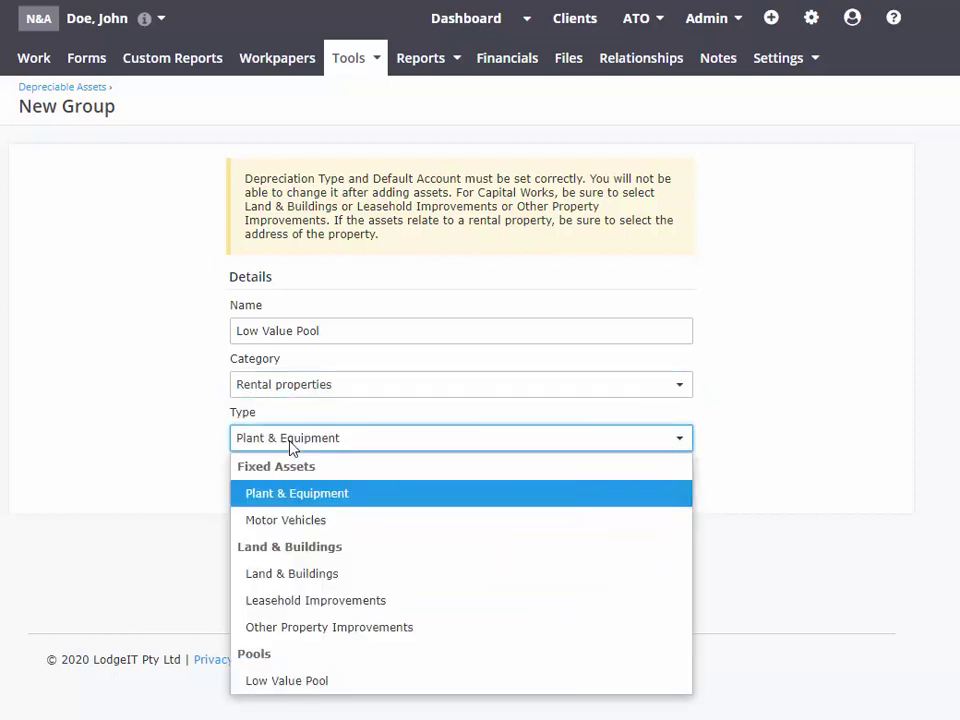
click(302, 682)
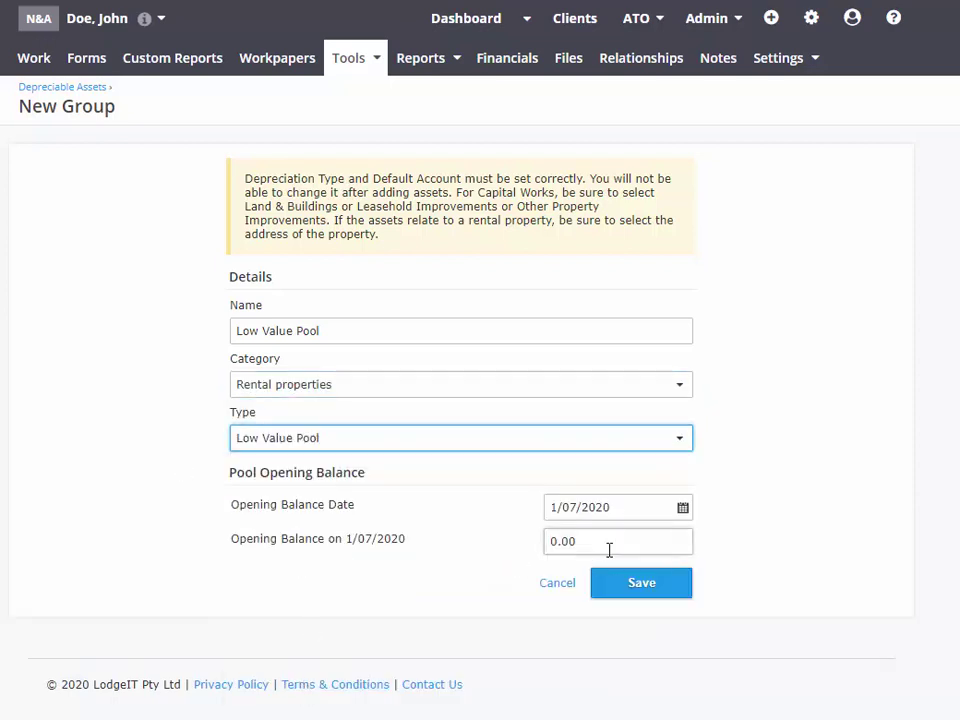
- Set the pool's opening balance date to 1/07/2019 and opening balance to 4500, and save the group
click(614, 507)
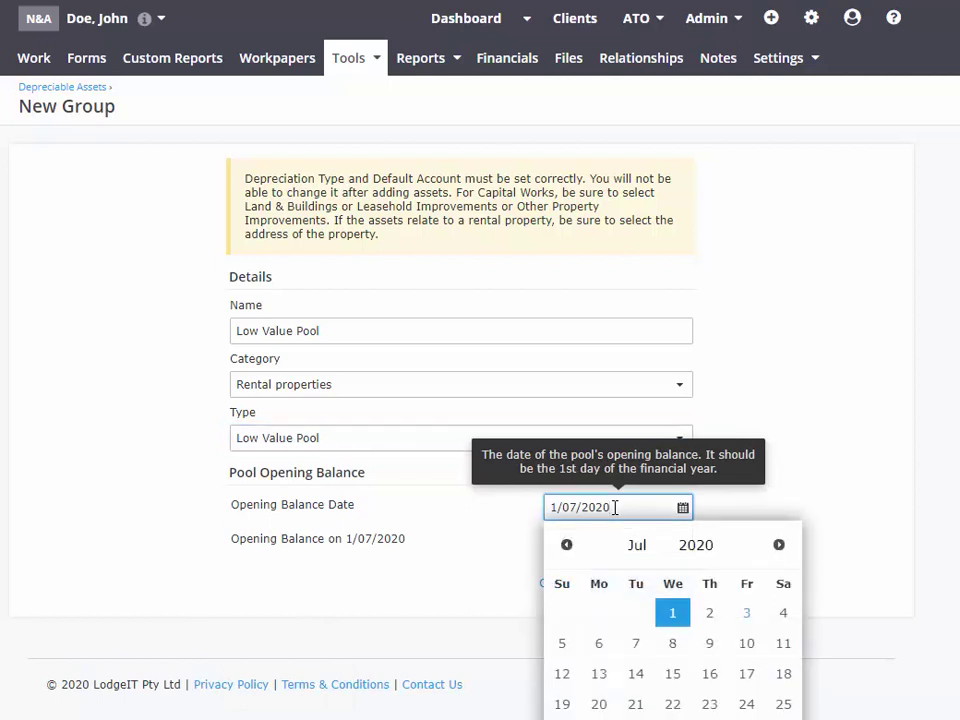
key(BackSpace)
key(BackSpace)
text(19)
click(876, 354)
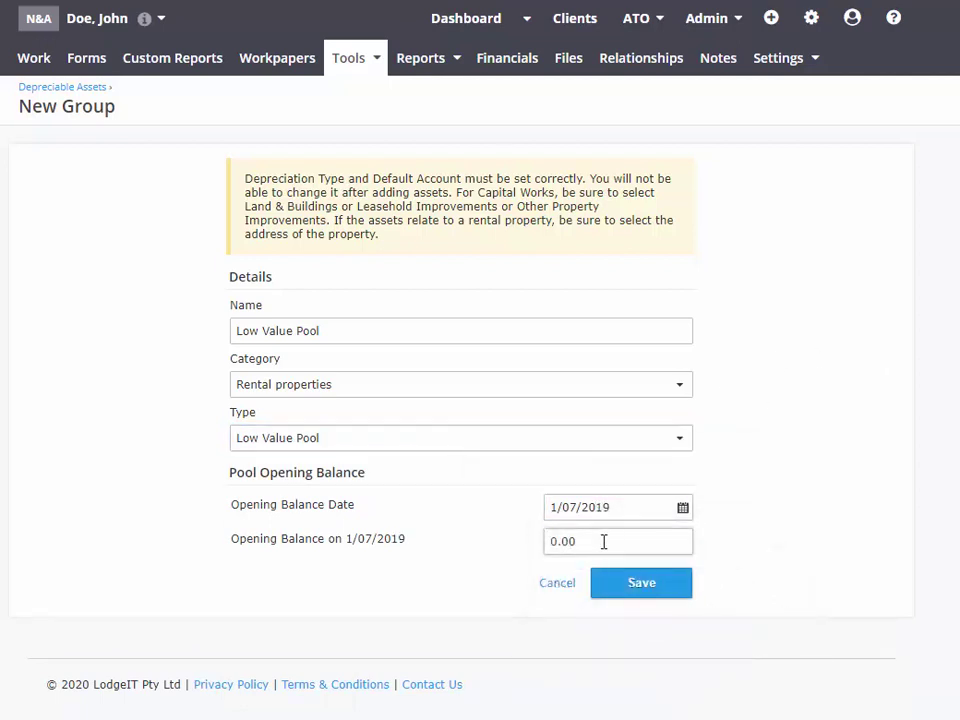
click(604, 541)
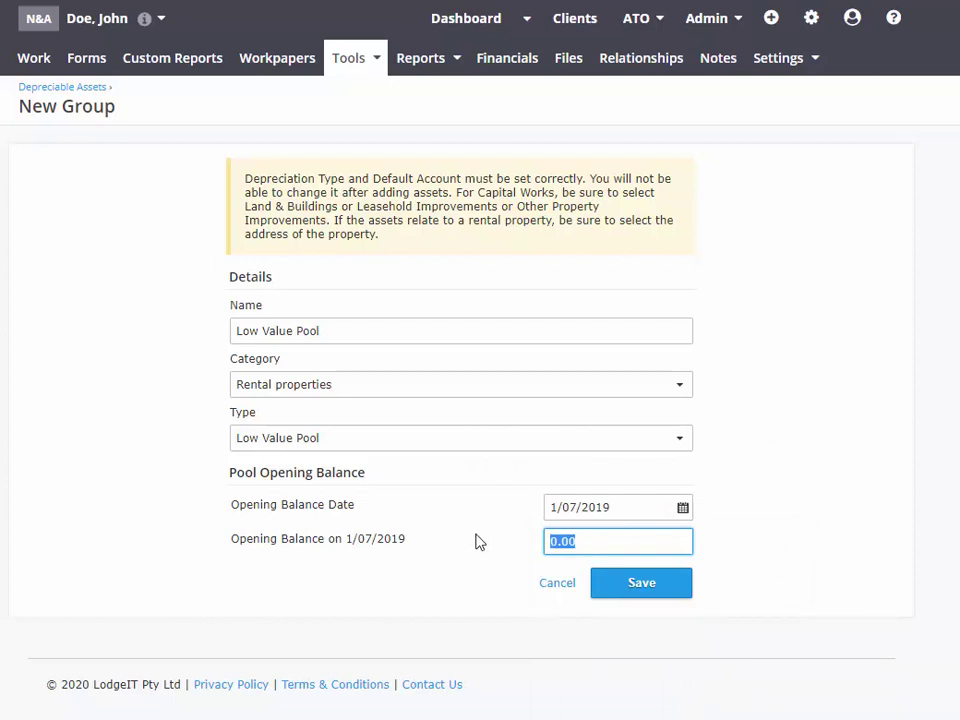
text(4500)
click(662, 584)
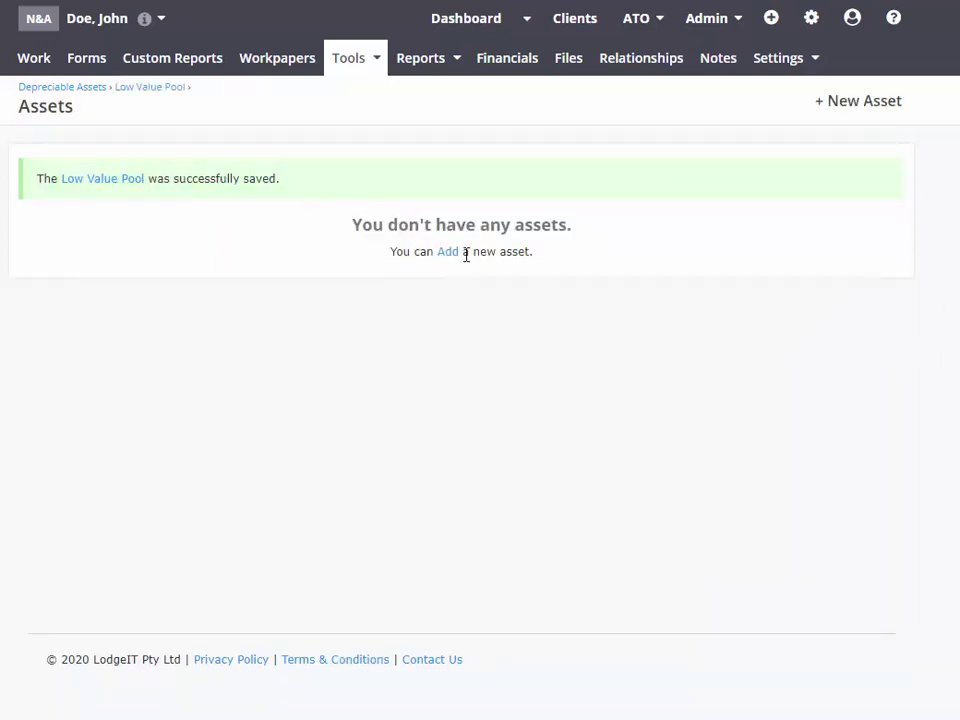
- Add a new asset to the pool named Various with purchase date 01/07/2018 and purchase cost 6000
click(451, 253)
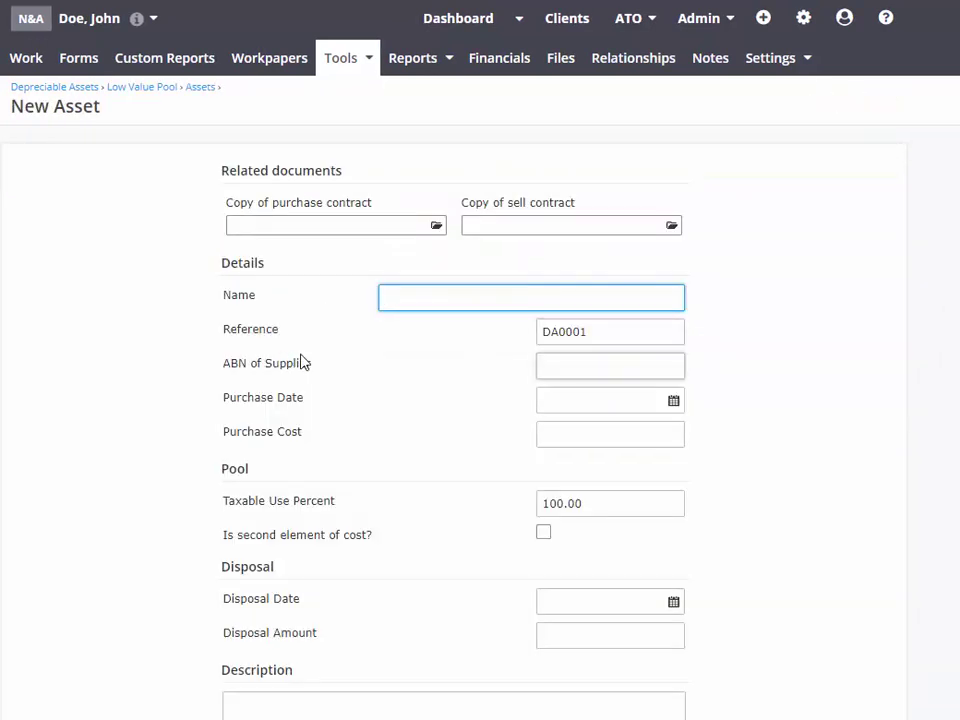
text(V)
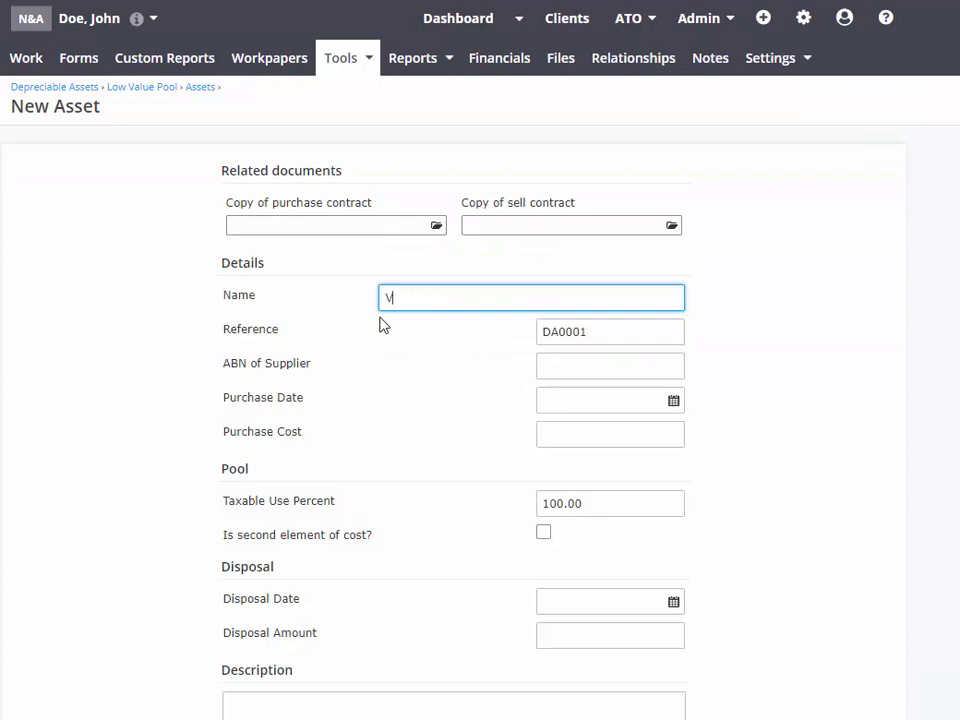
text(arious)
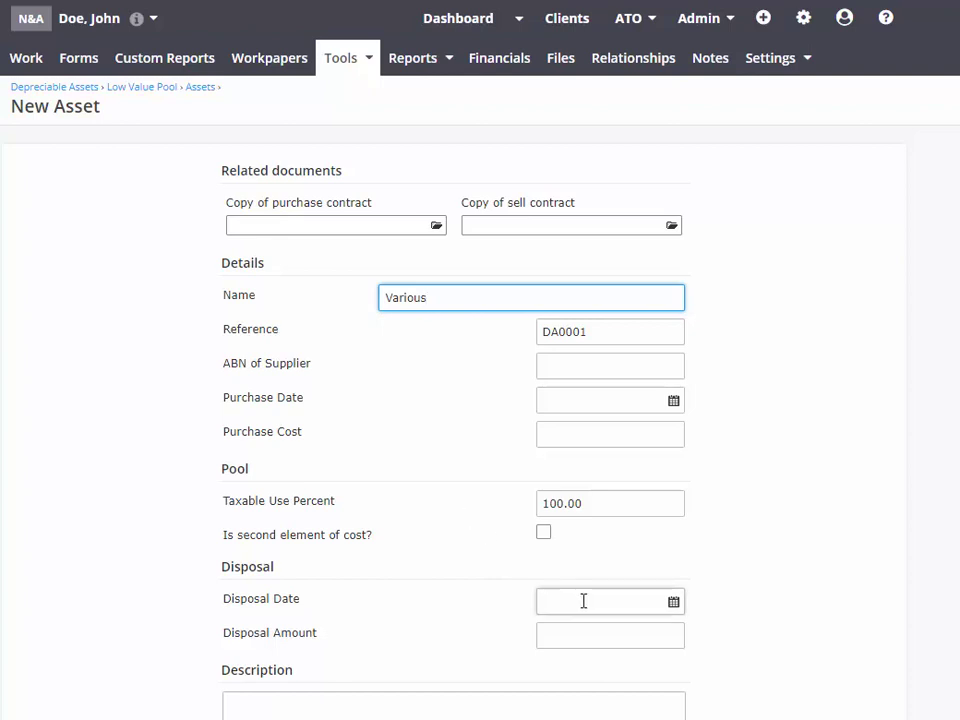
key(Tab)
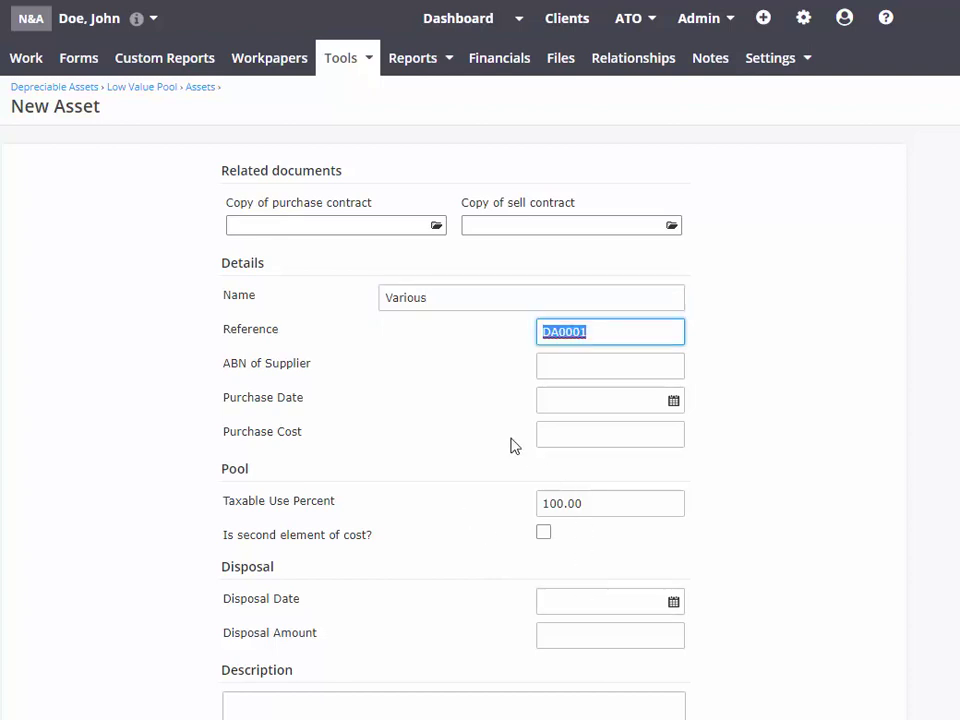
click(672, 401)
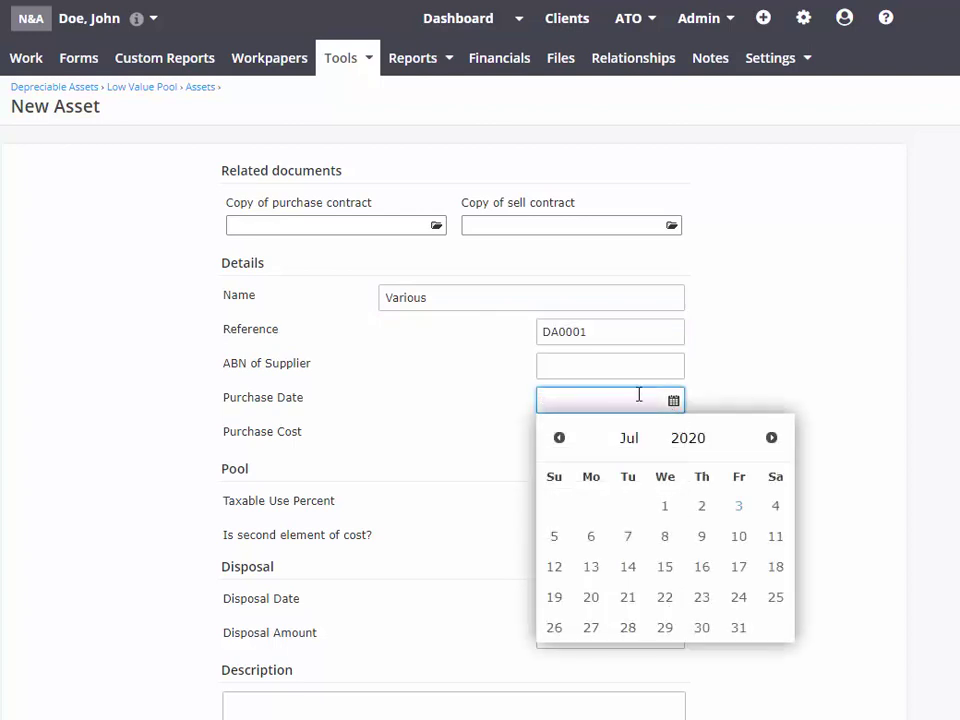
text(01/07/2018)
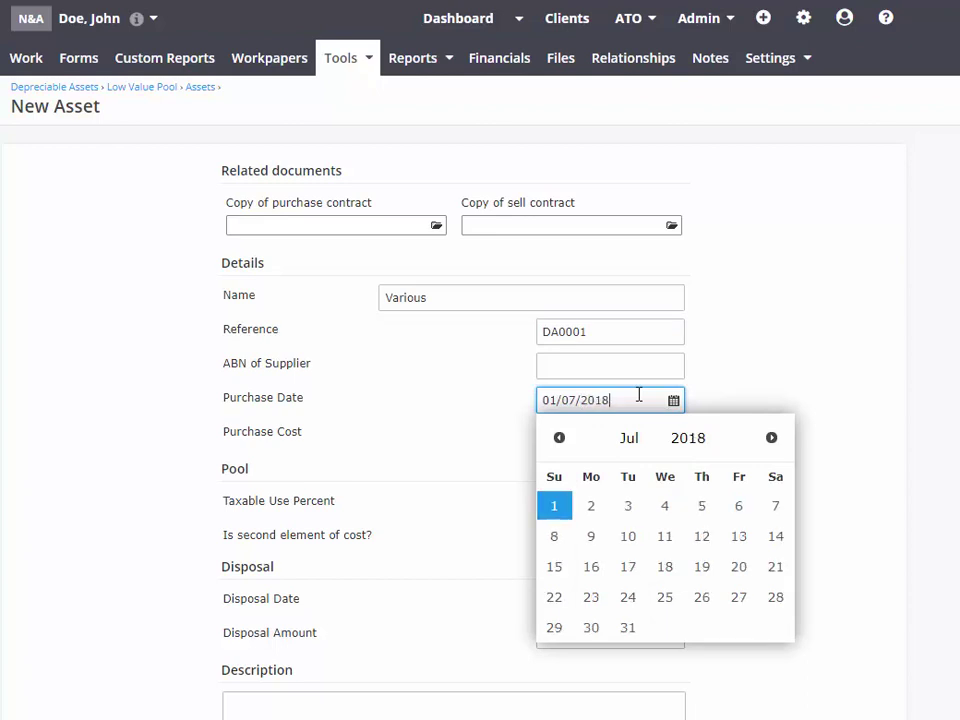
key(Tab)
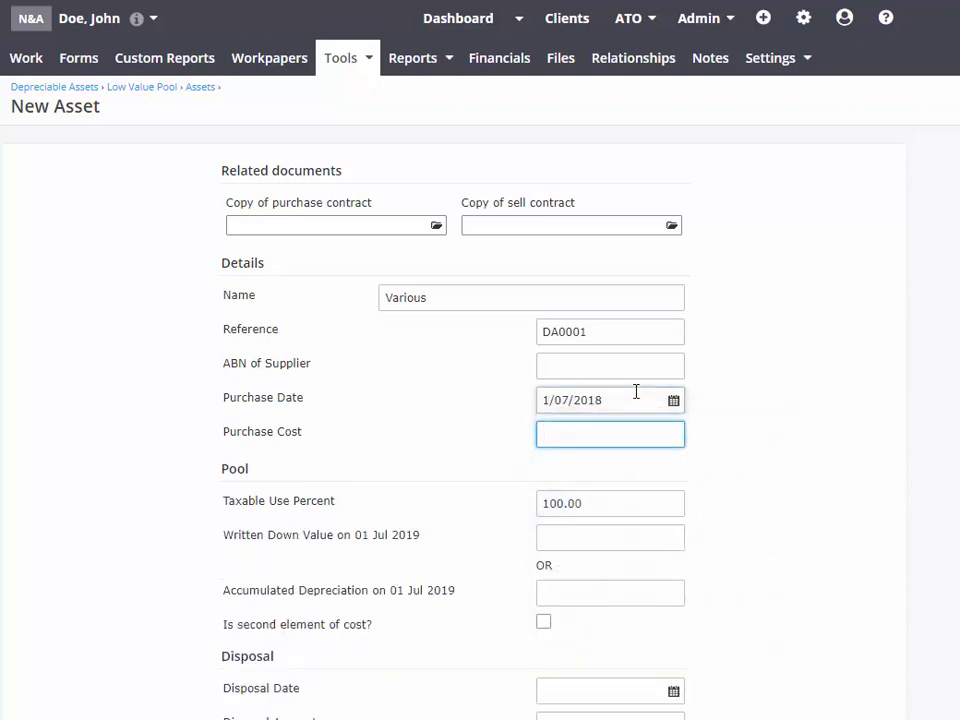
text(6000)
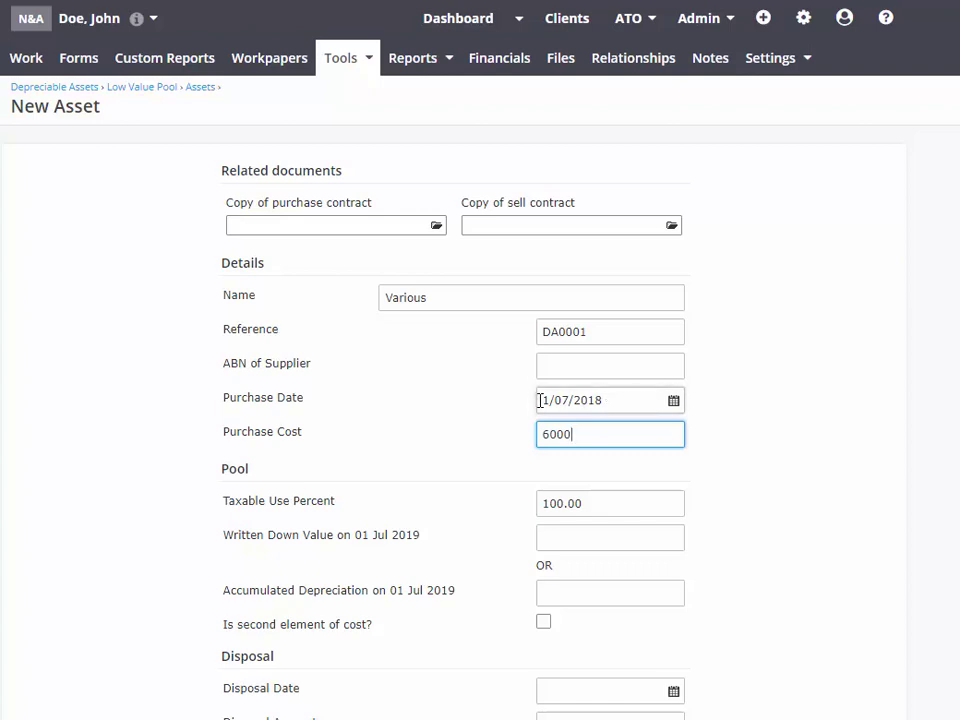
key(Tab)
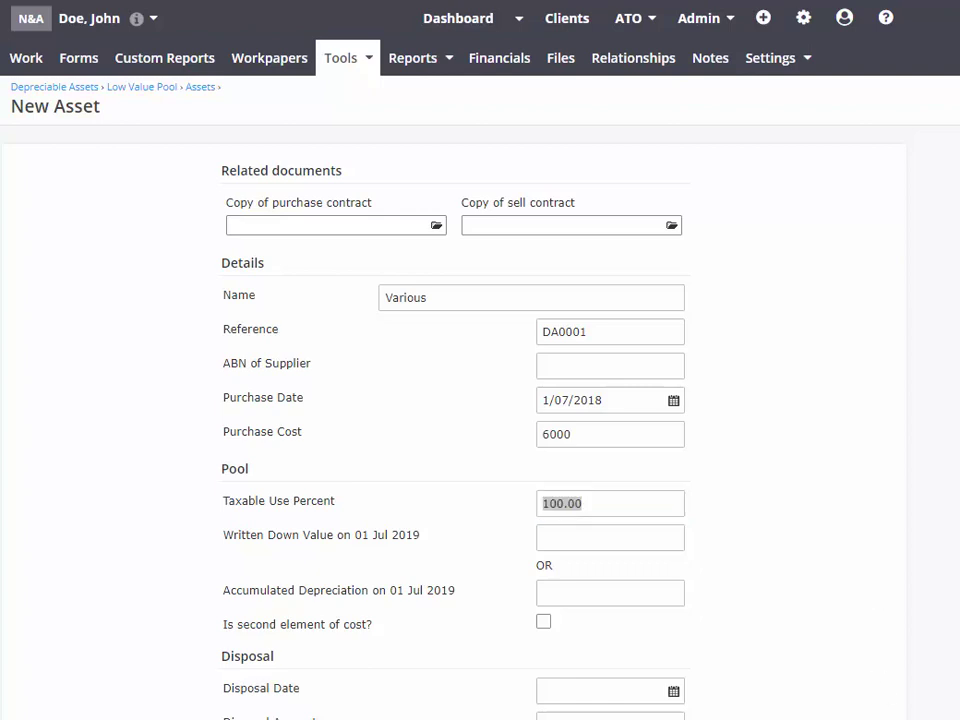
- Enter 0 as the Various asset's accumulated depreciation on 01 Jul 2019 and save the asset
scroll(480, 400, down, 1)
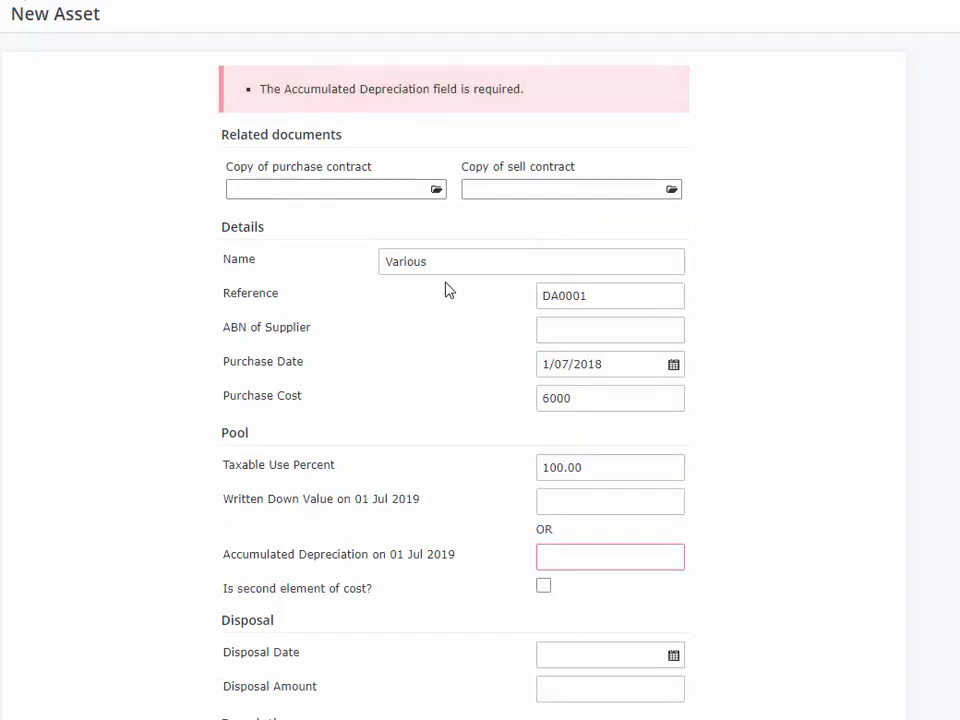
click(583, 566)
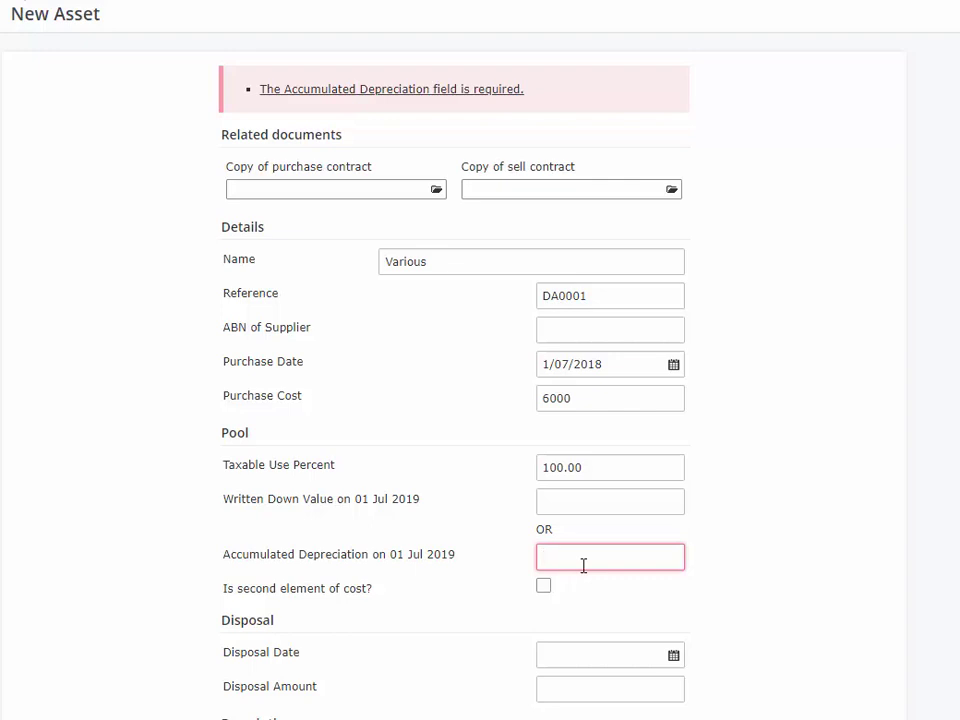
text(0)
key(Tab)
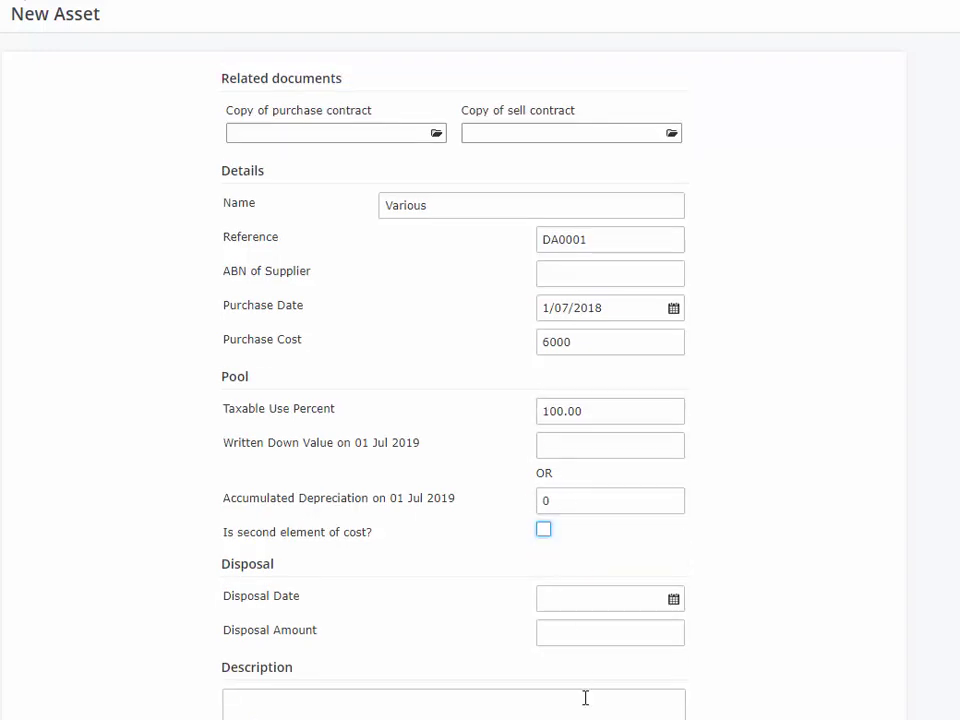
scroll(585, 697, down, 1)
click(617, 709)
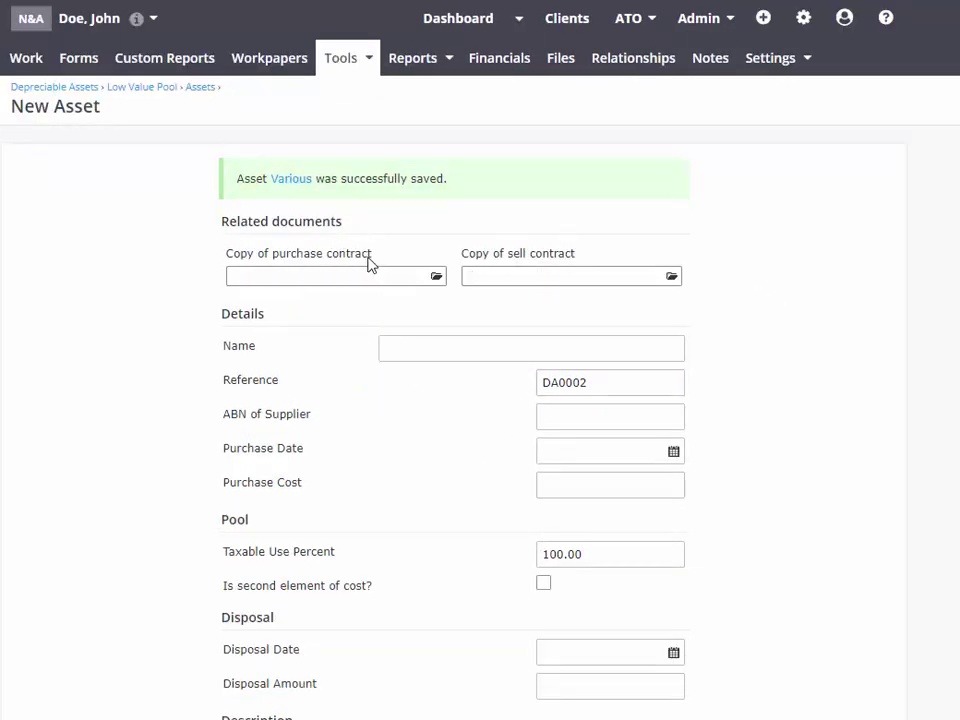
- Review the saved Various asset and return to the pool's asset list
click(291, 178)
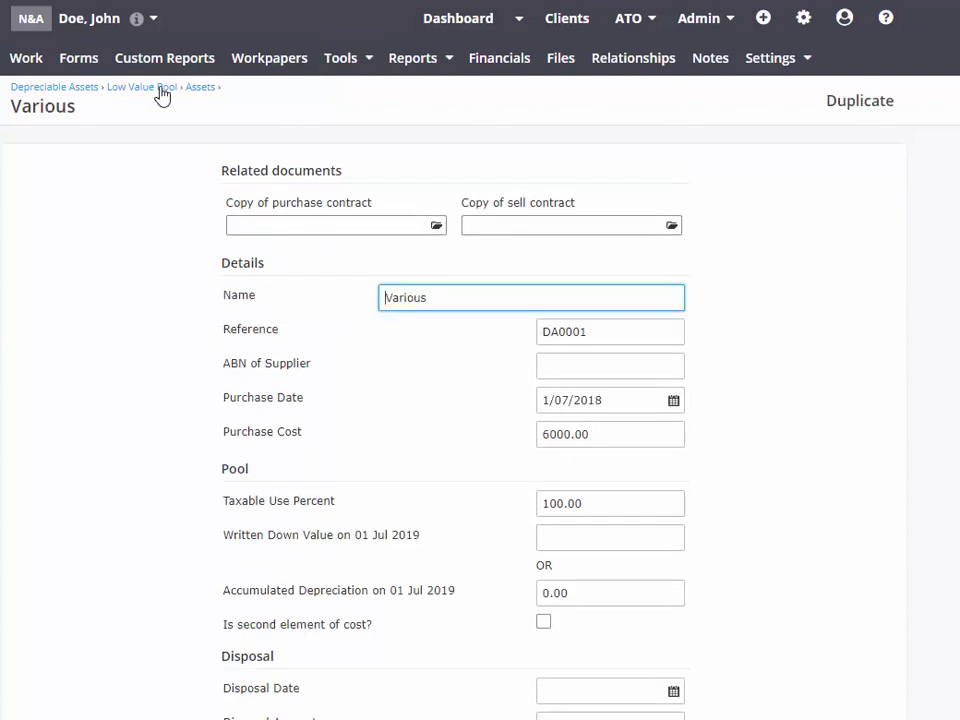
click(201, 89)
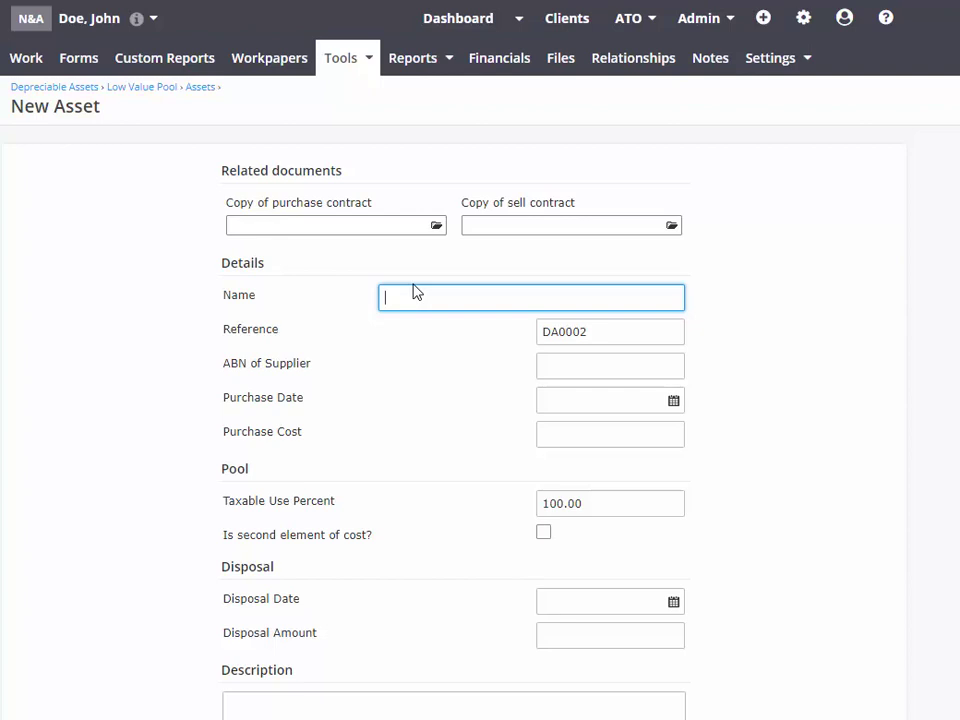
- Fill in a new pool asset named BBQ with purchase date 01/01/2020 and purchase cost 300, and save it
text(BBQ)
key(Tab)
key(Tab)
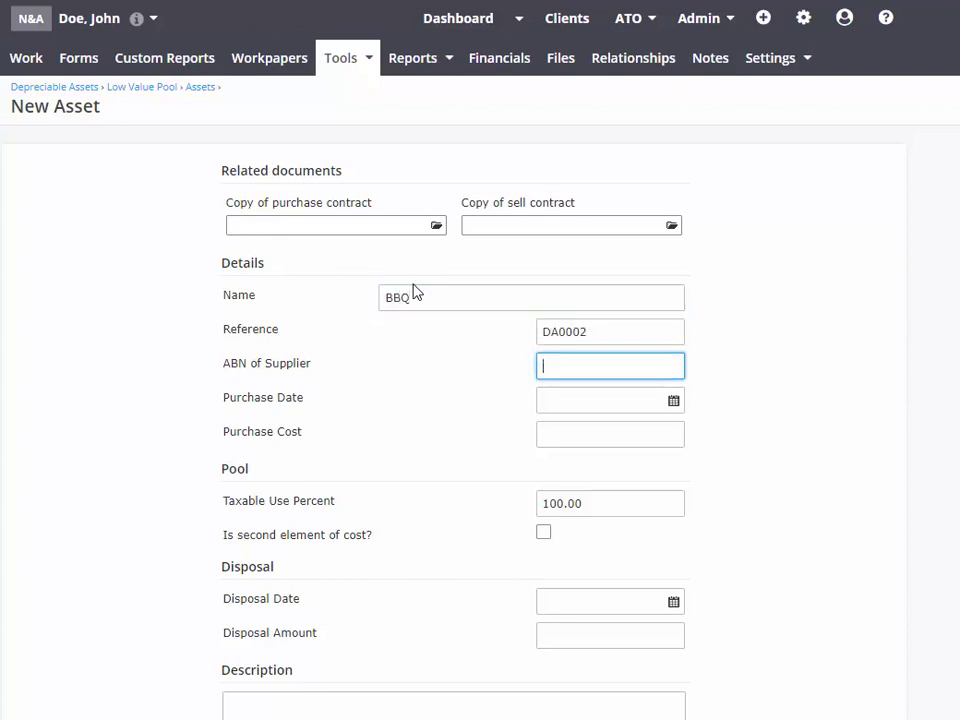
key(Tab)
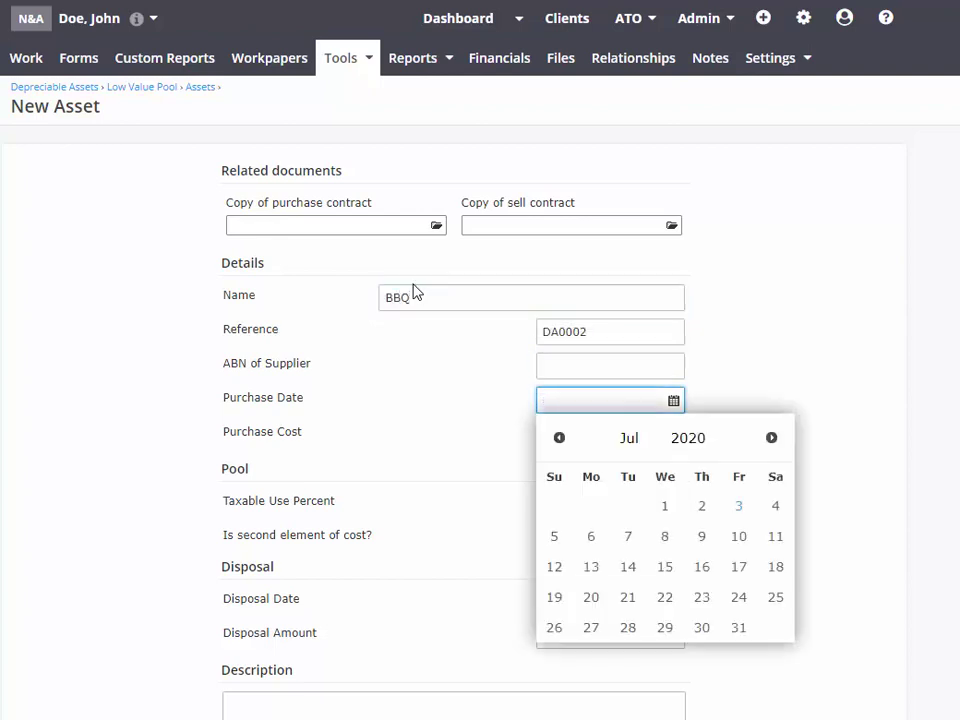
text(01/01/2020)
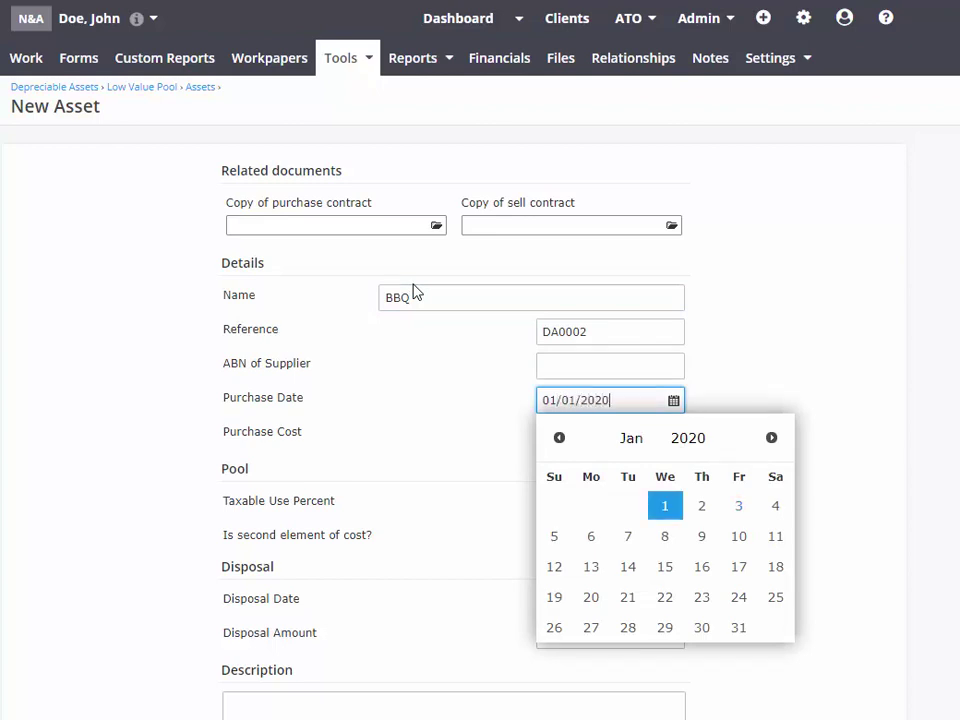
key(Tab)
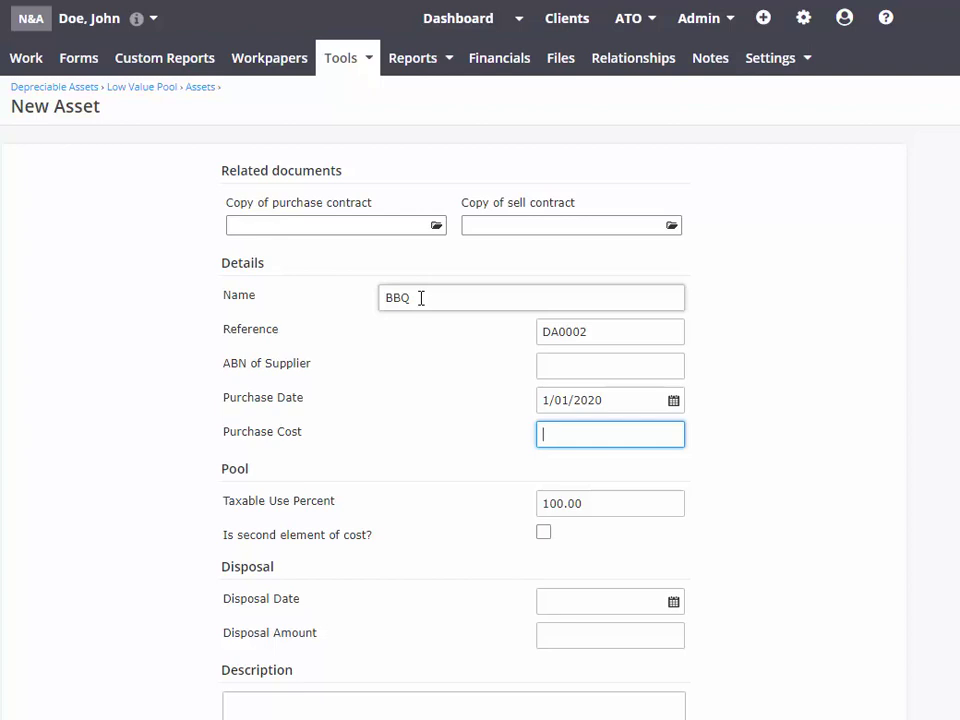
text(300)
key(Tab)
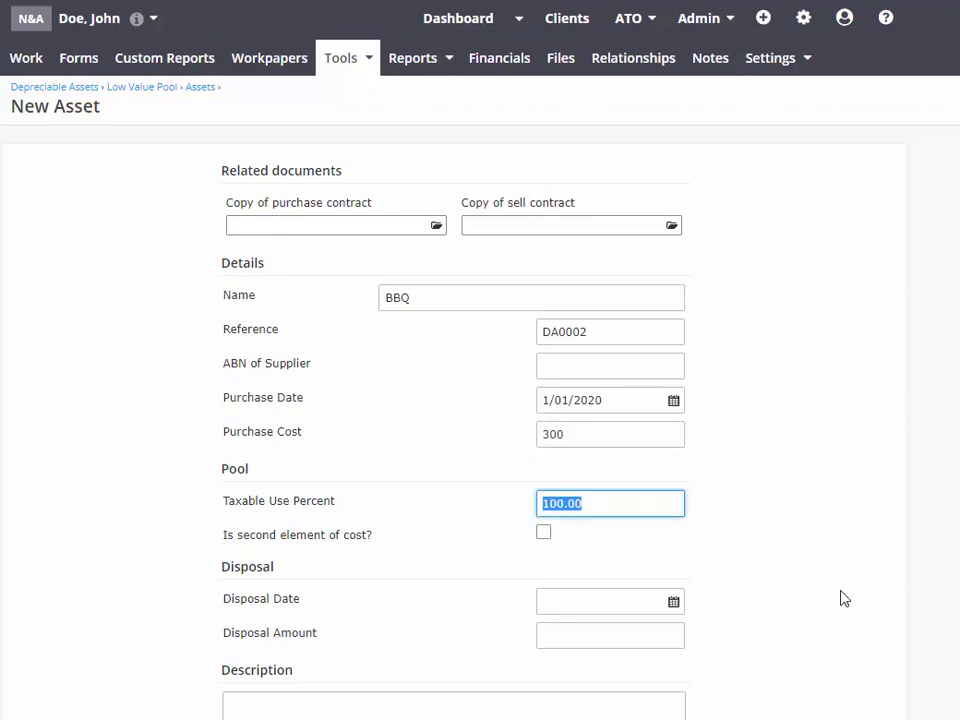
click(703, 390)
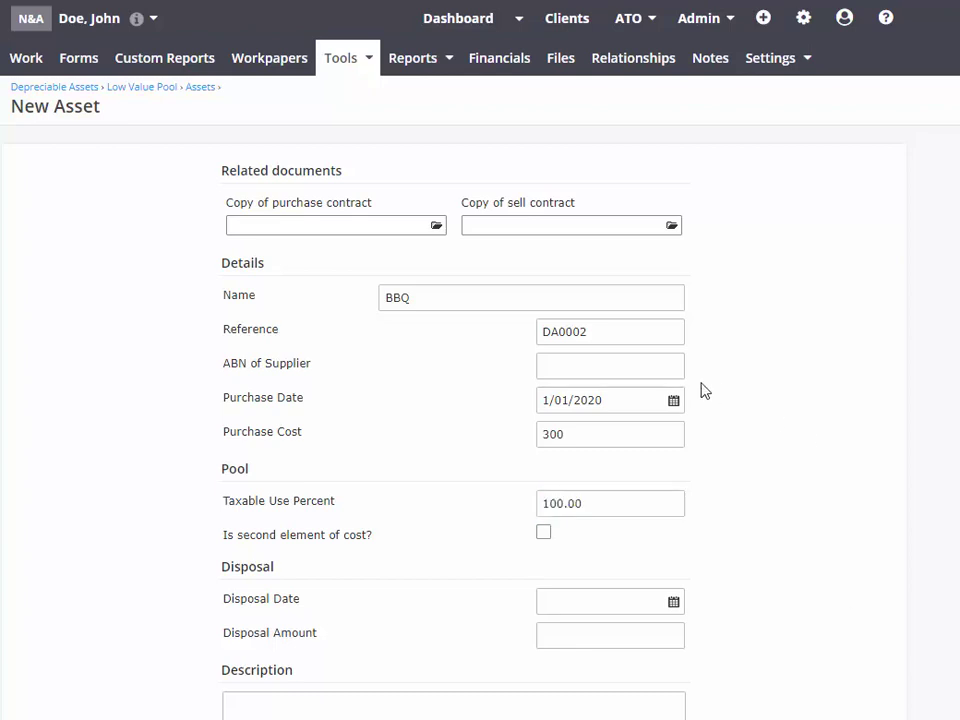
key(ctrl+s)
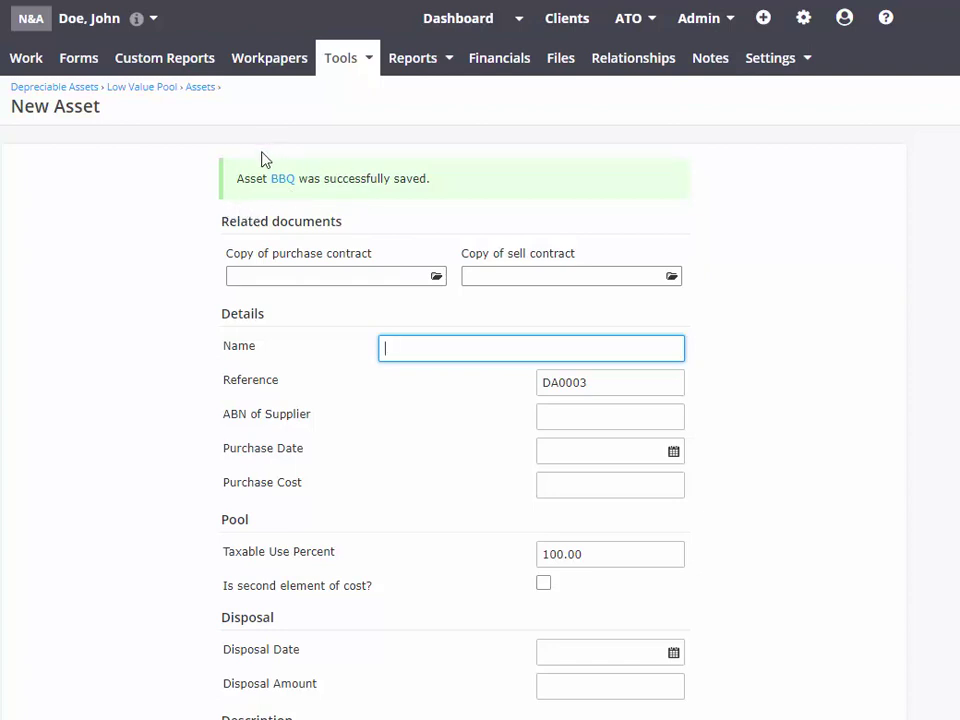
- Review the pool's list of assets and the Low Value Pool group's details
click(204, 99)
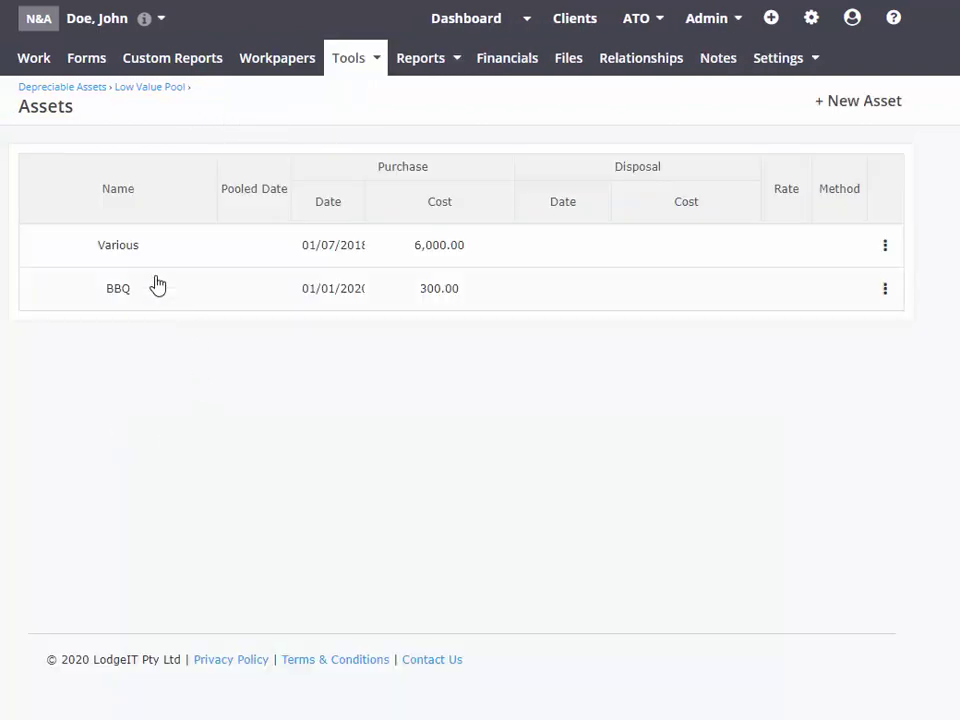
click(168, 90)
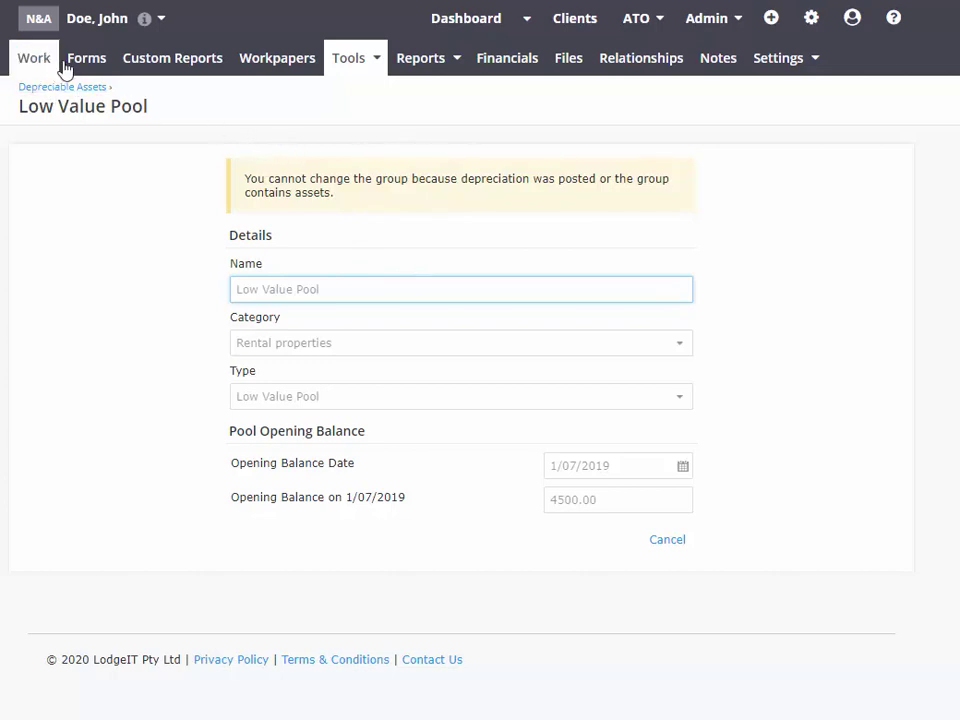
- Create a 2020 Individual Tax Return for the client and continue without importing financials
click(86, 268)
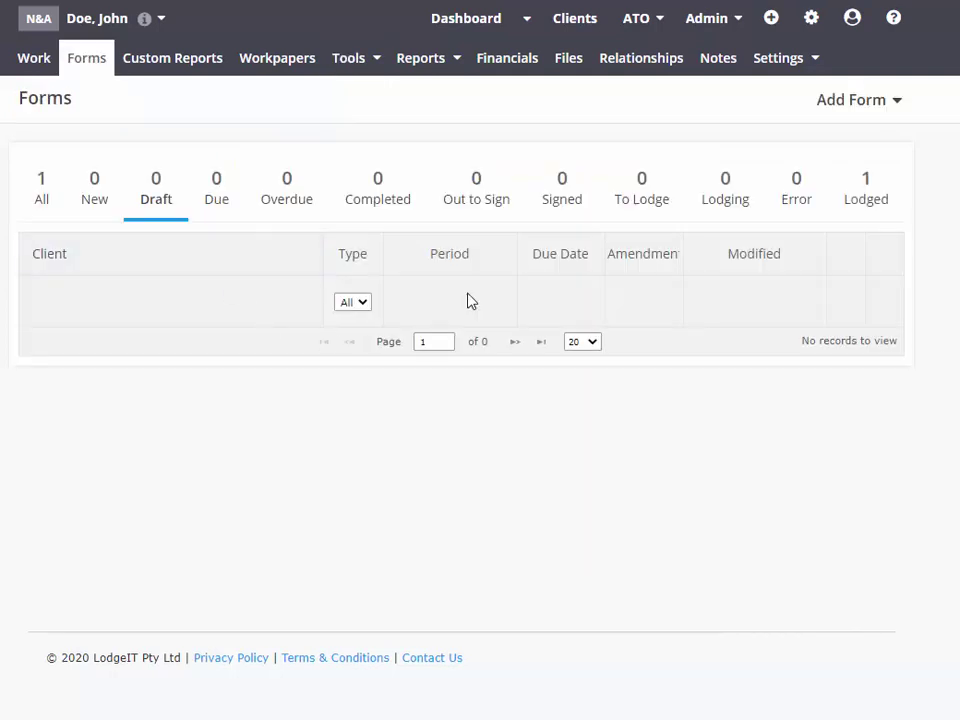
click(835, 117)
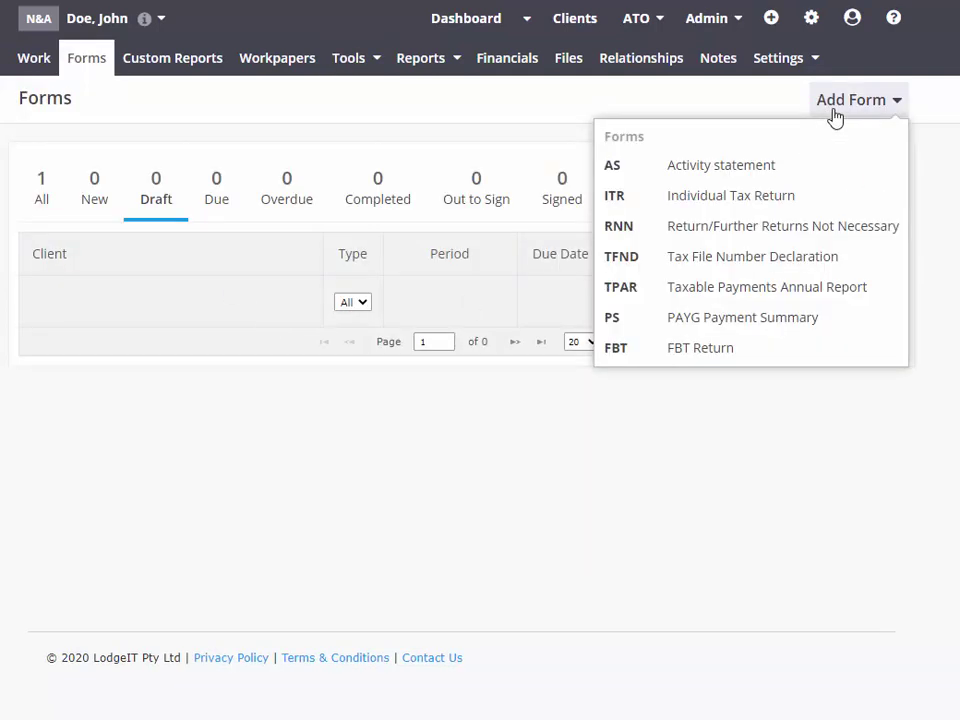
click(731, 198)
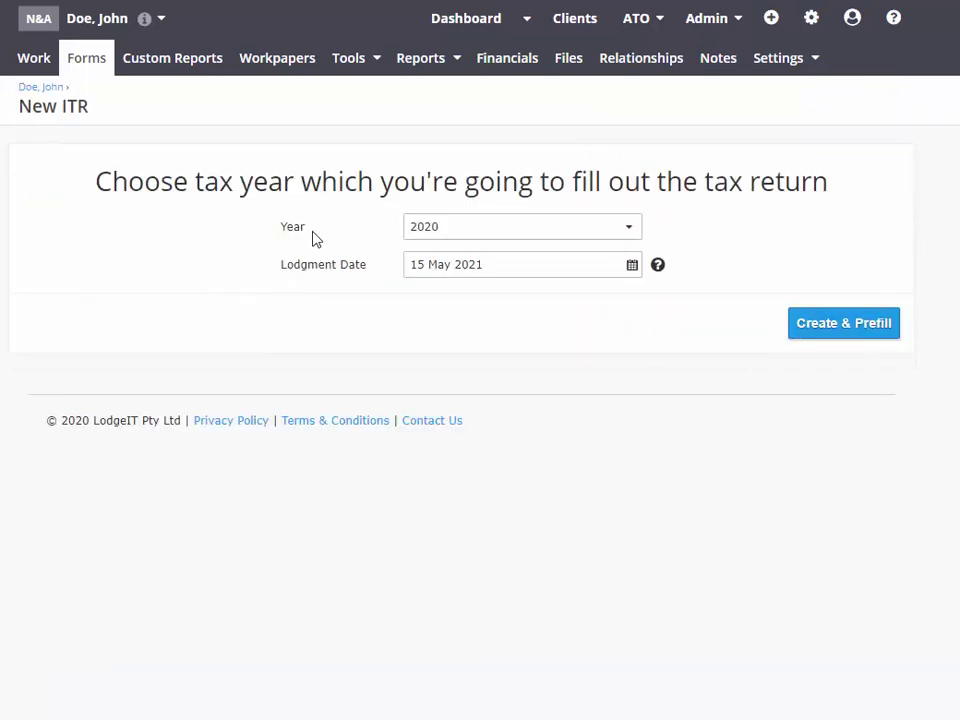
click(844, 324)
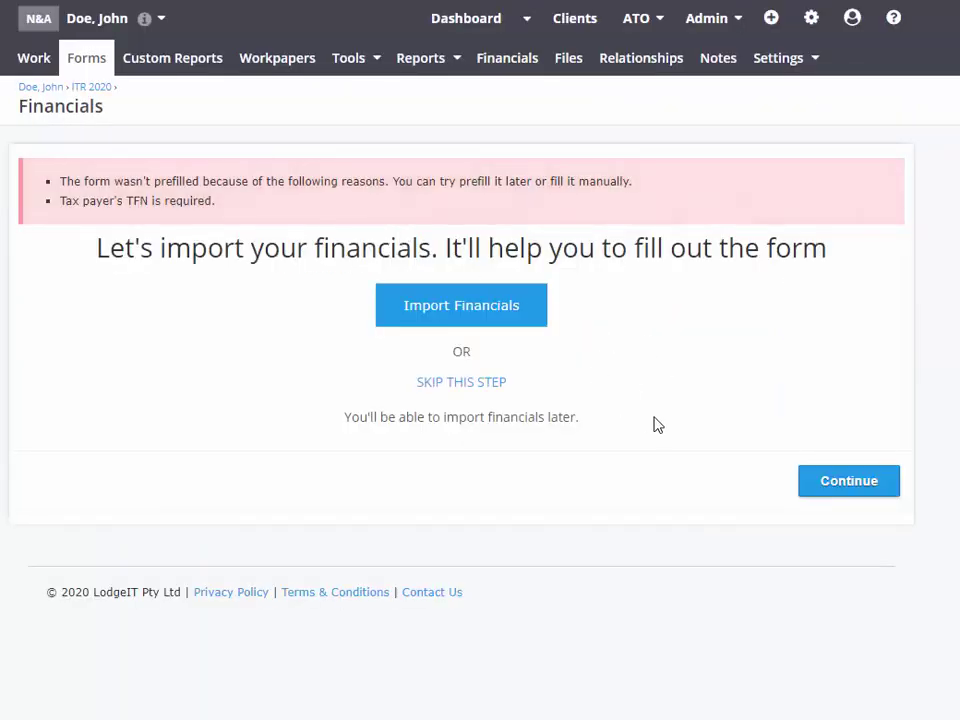
click(852, 490)
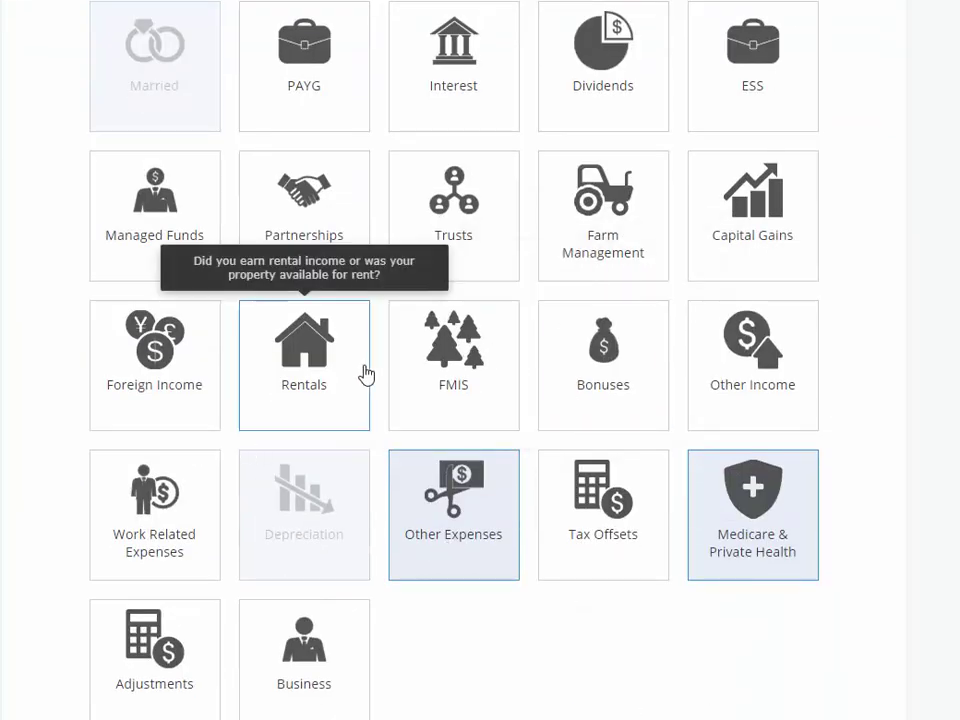
- Include Rentals in the tax return, add a rental entry under rent income and fill in the property's address
click(362, 374)
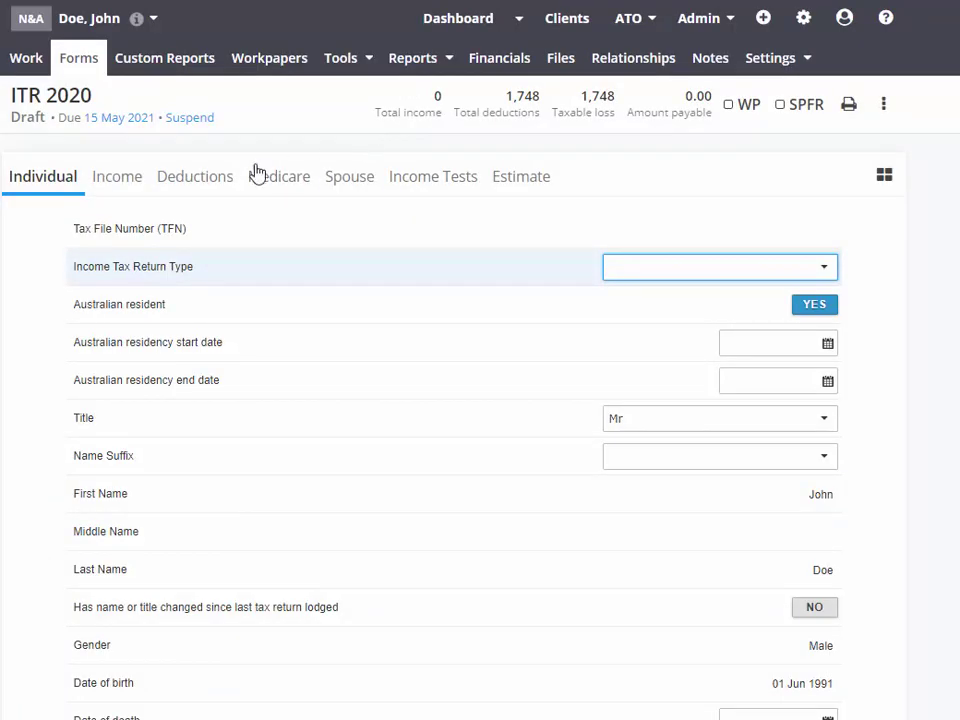
click(116, 176)
click(101, 214)
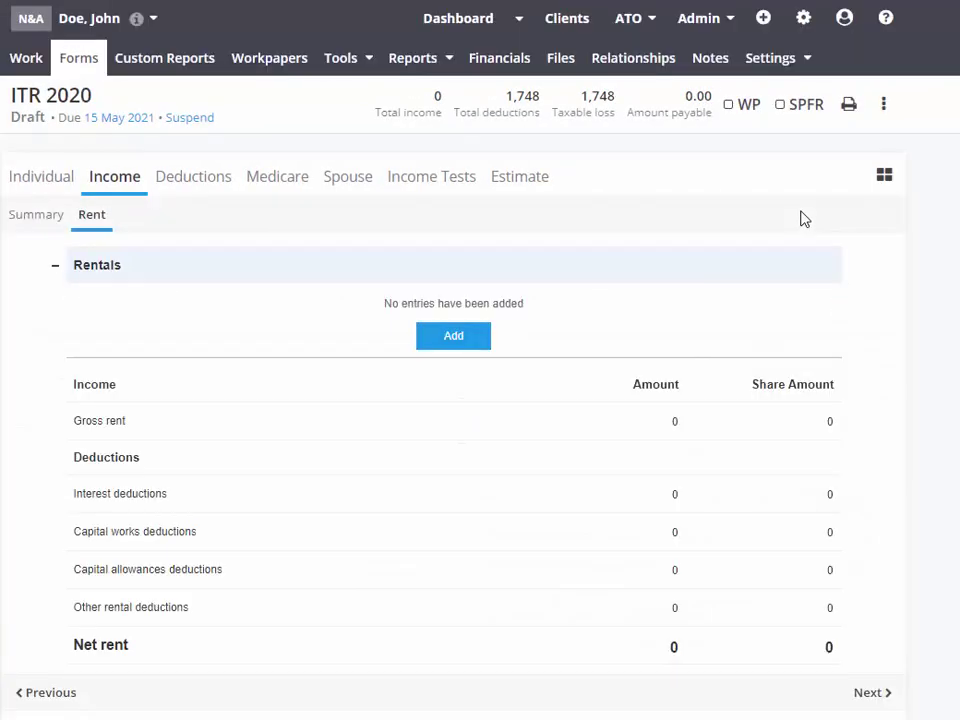
click(469, 338)
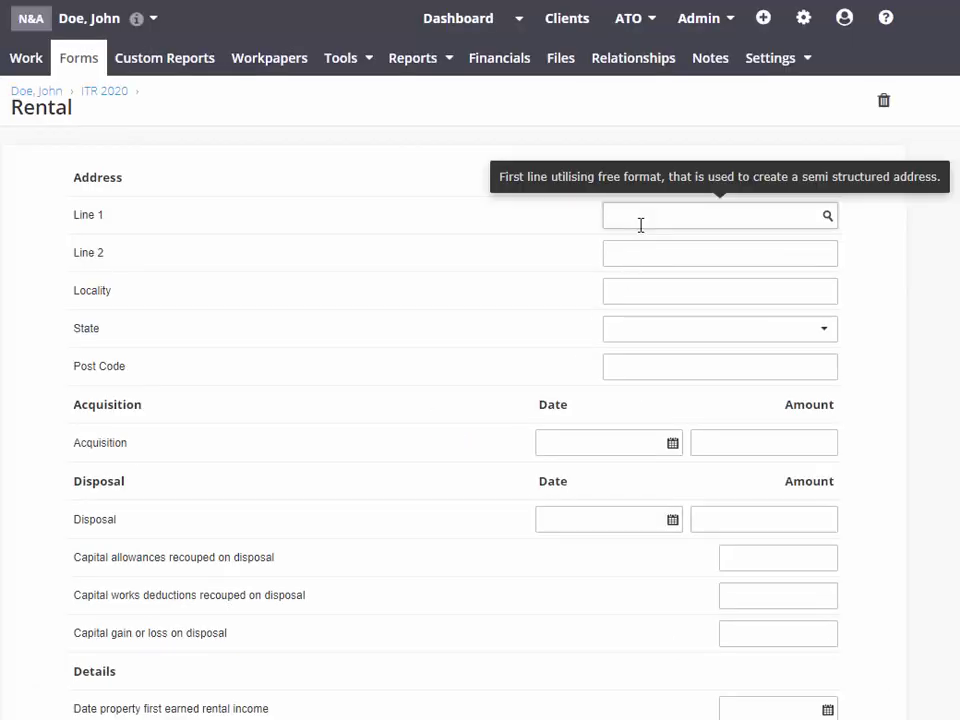
click(651, 218)
click(658, 248)
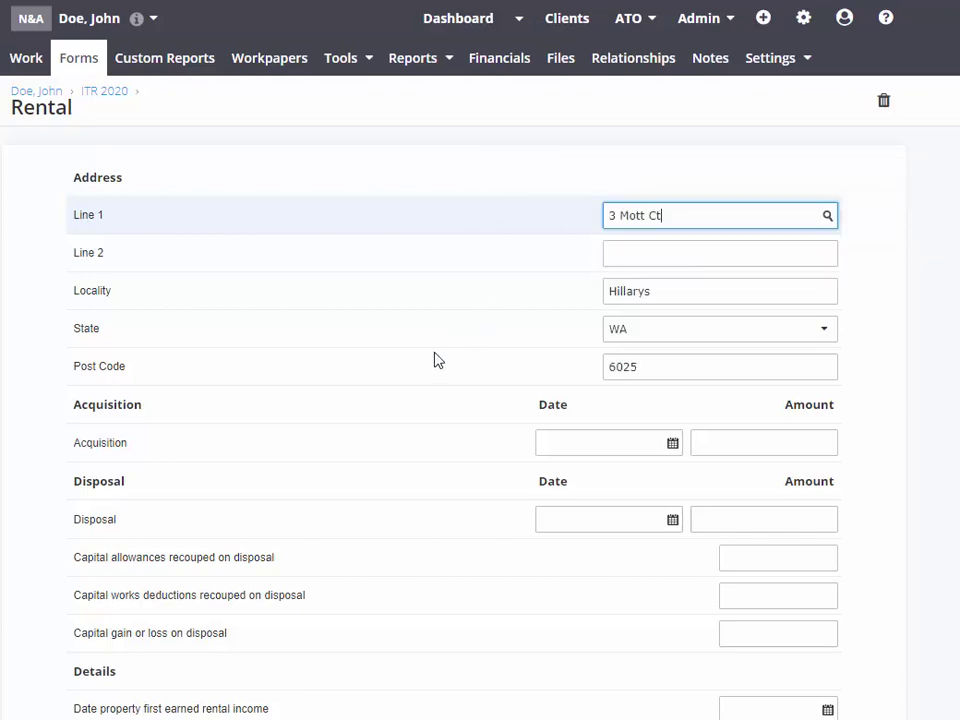
- Add a capital allowances expense linked to the Low Value Pool depreciation group, and look over the rental's owners section
scroll(438, 363, down, 3)
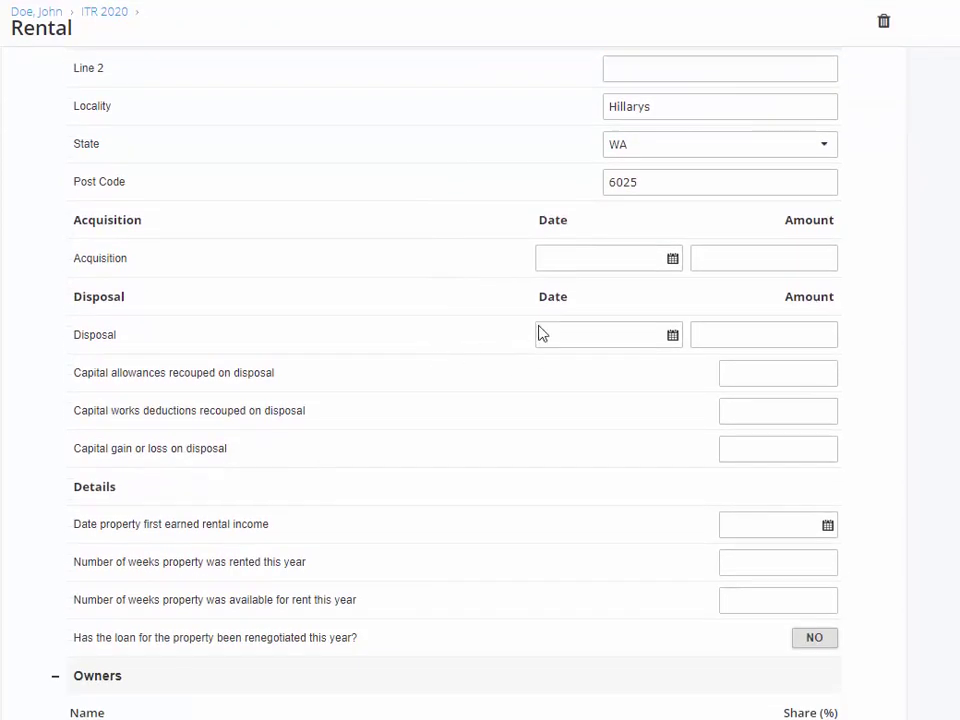
scroll(412, 465, down, 3)
scroll(441, 467, down, 6)
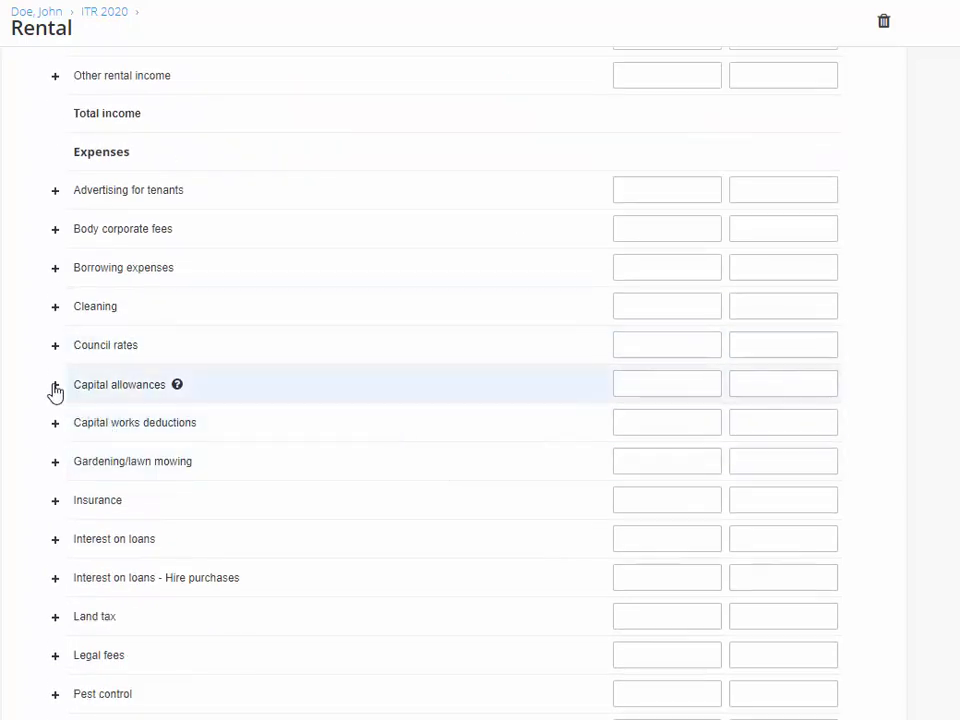
click(55, 388)
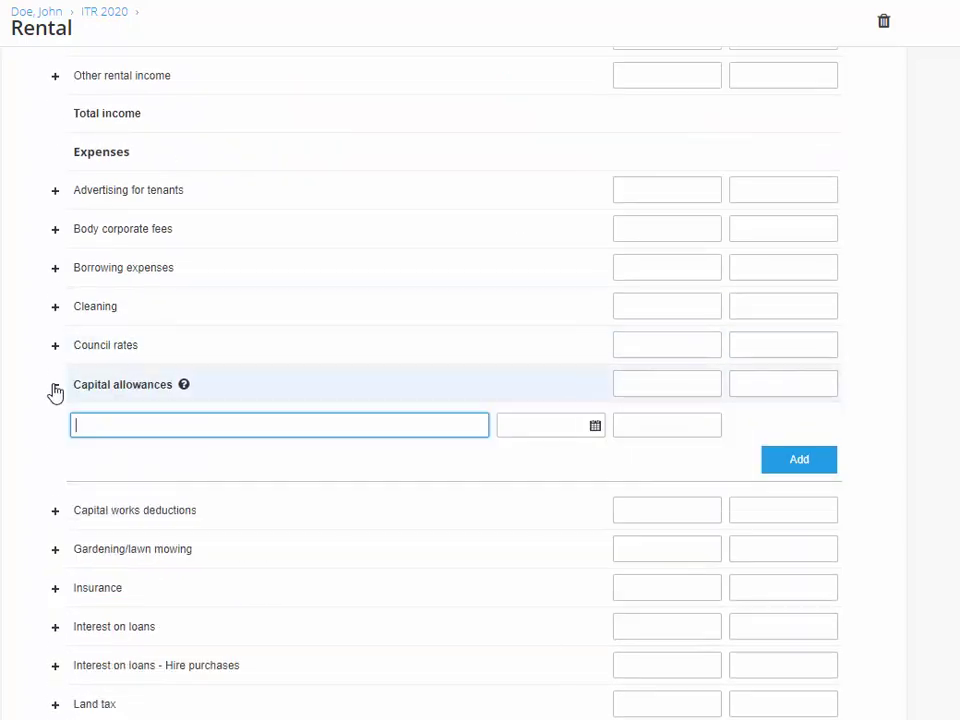
click(684, 426)
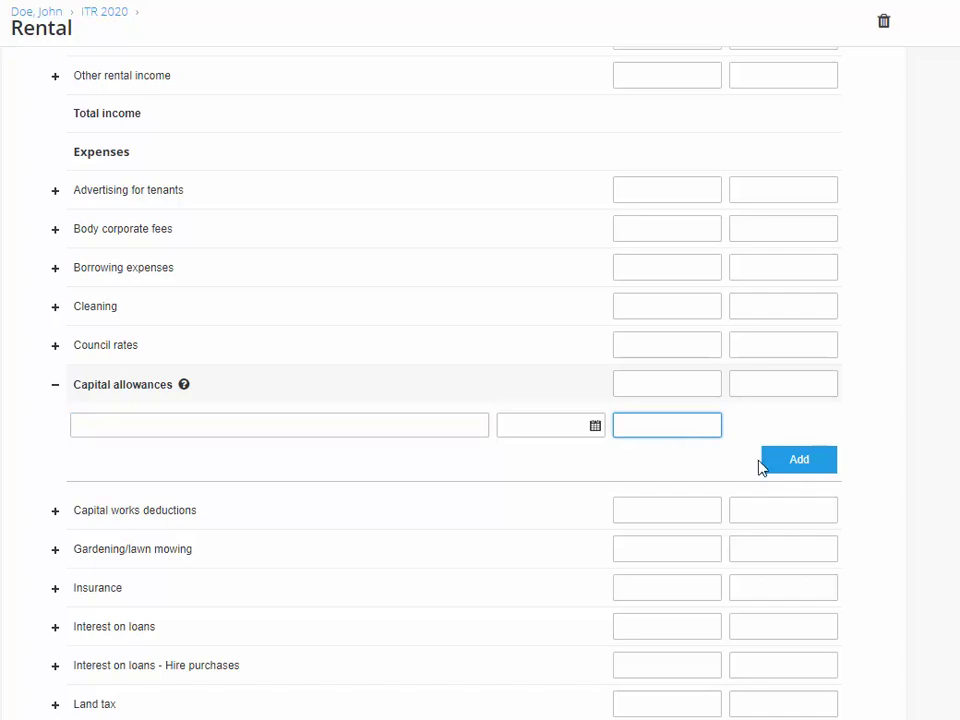
click(800, 462)
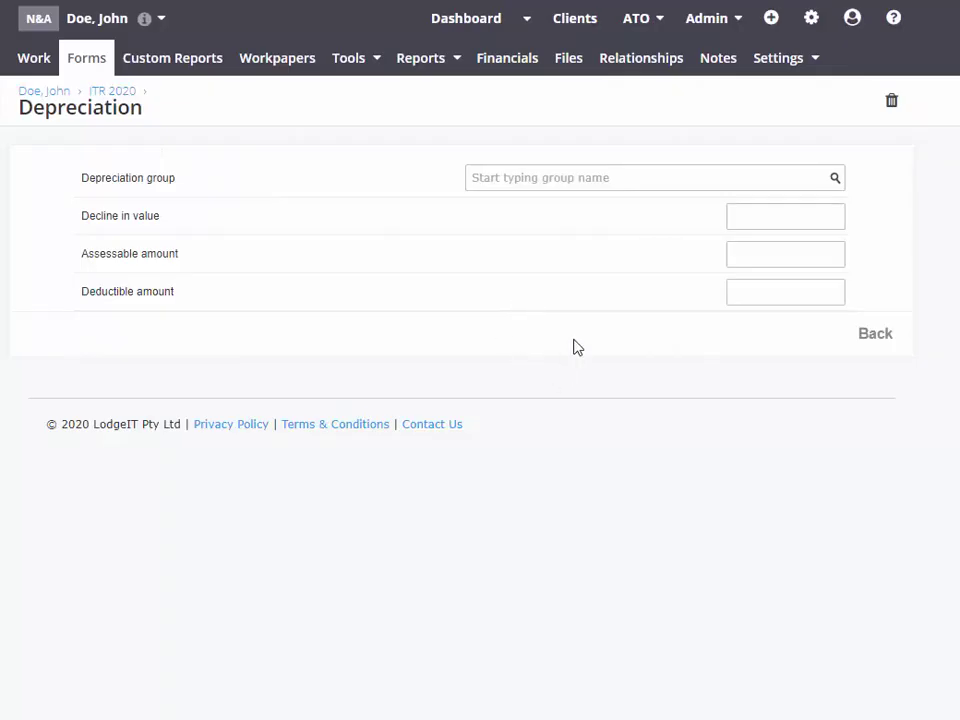
click(551, 178)
click(553, 208)
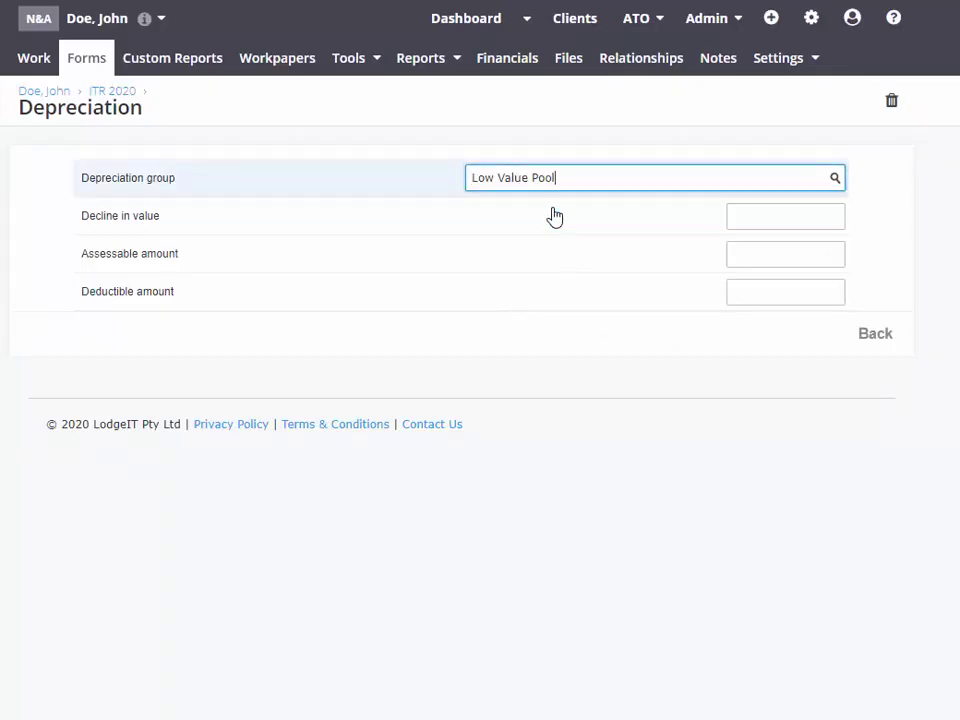
click(874, 335)
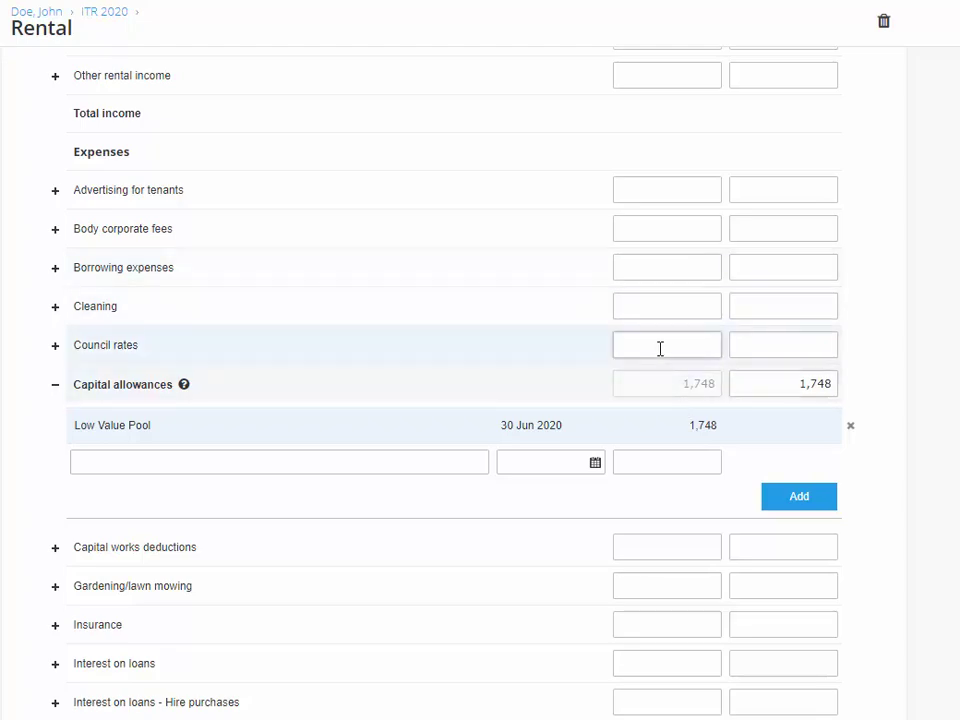
scroll(660, 347, up, 7)
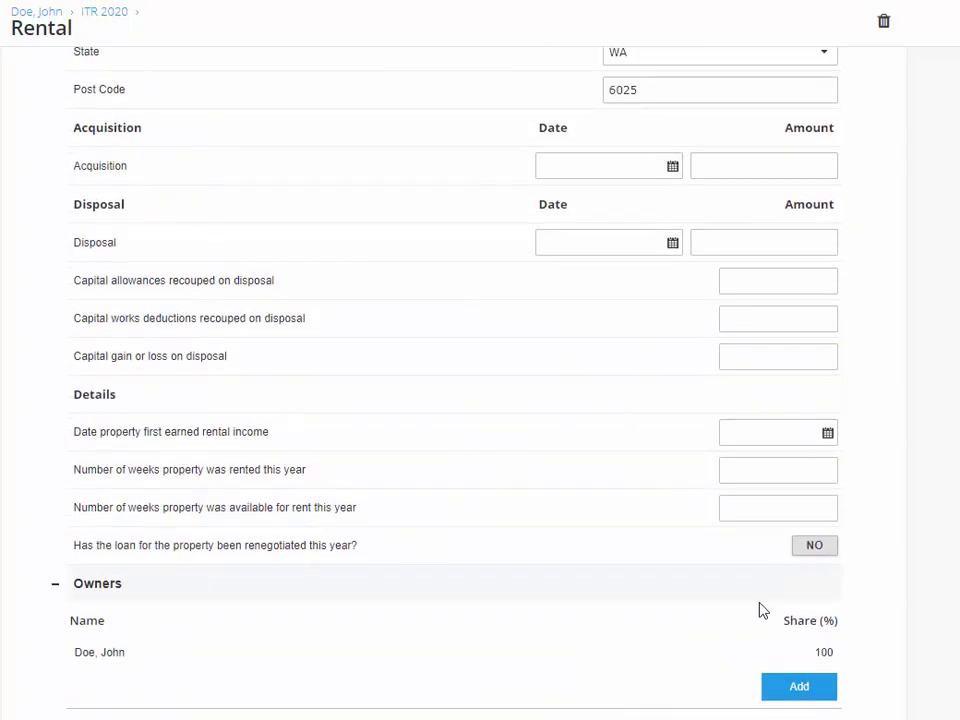
click(795, 686)
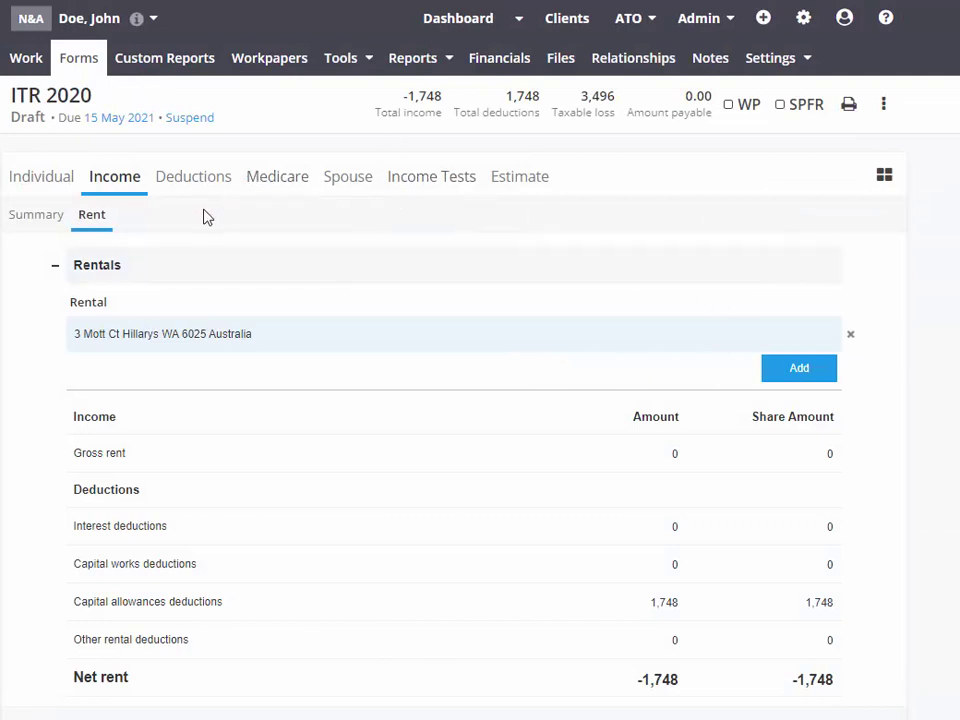
- Open the depreciation report for all assets and examine the estimated pool's opening balance, additions and depreciation amounts
click(343, 60)
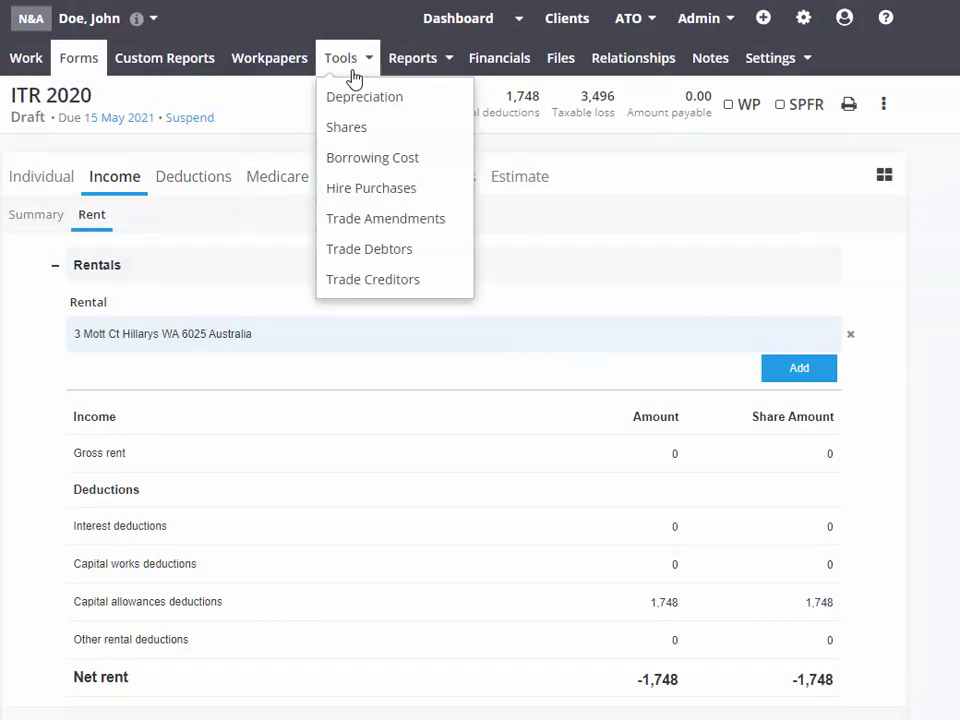
click(405, 62)
mouse_move(500, 171)
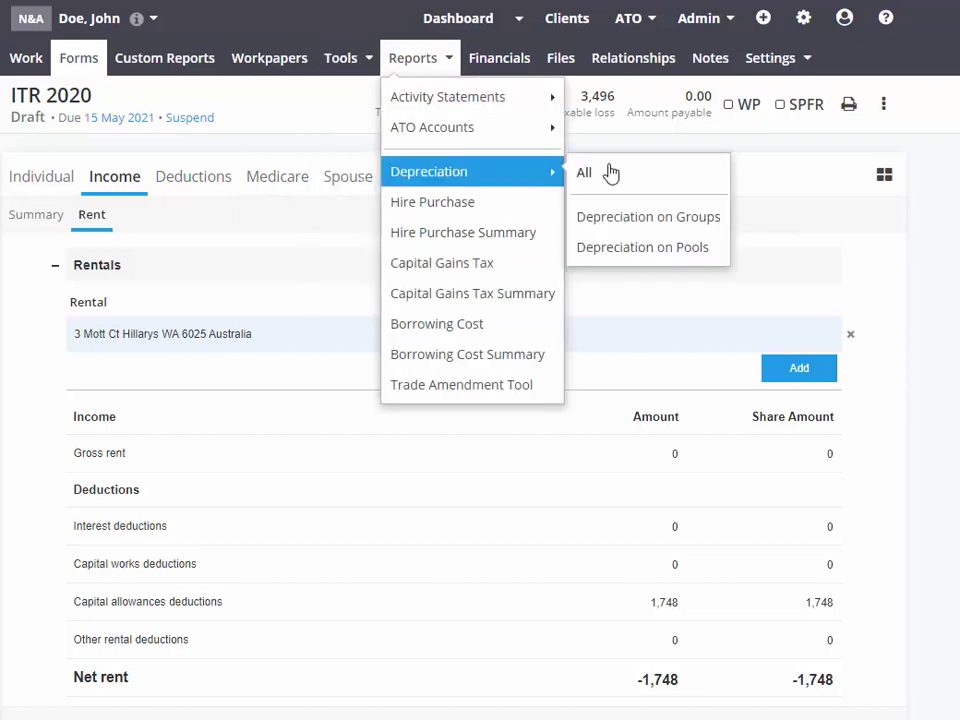
click(613, 171)
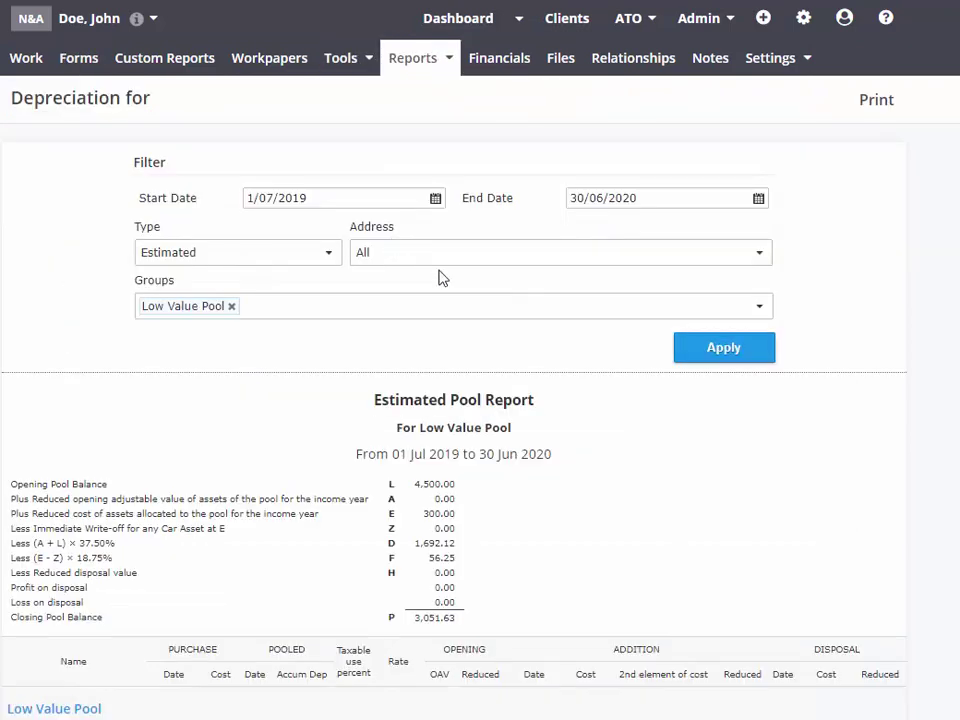
scroll(276, 321, down, 1)
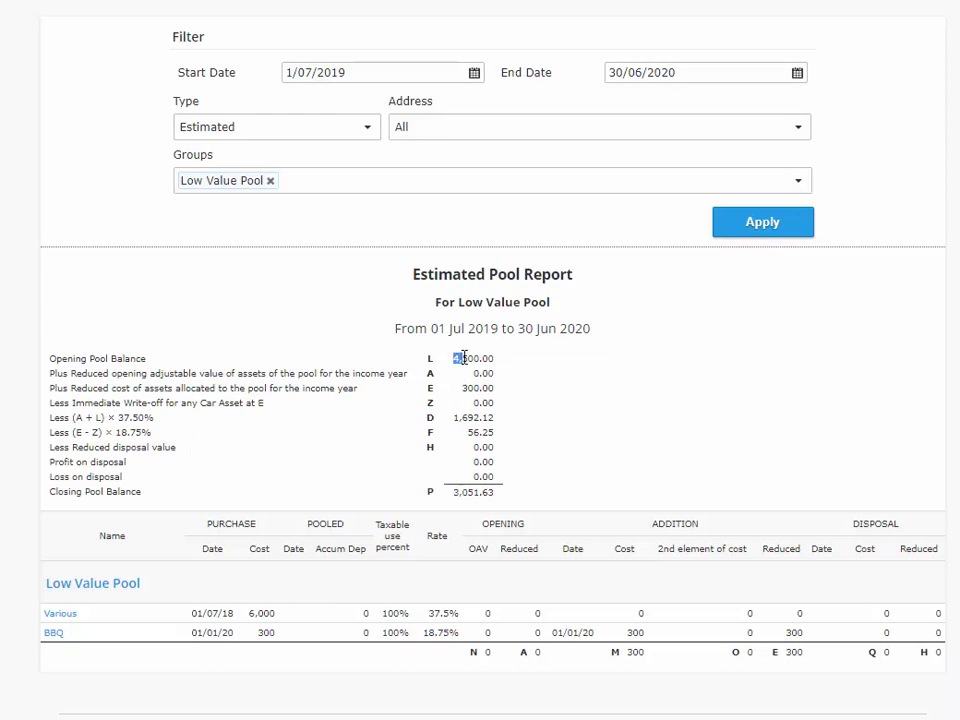
drag(479, 358, 494, 388)
drag(455, 418, 500, 430)
drag(470, 434, 495, 432)
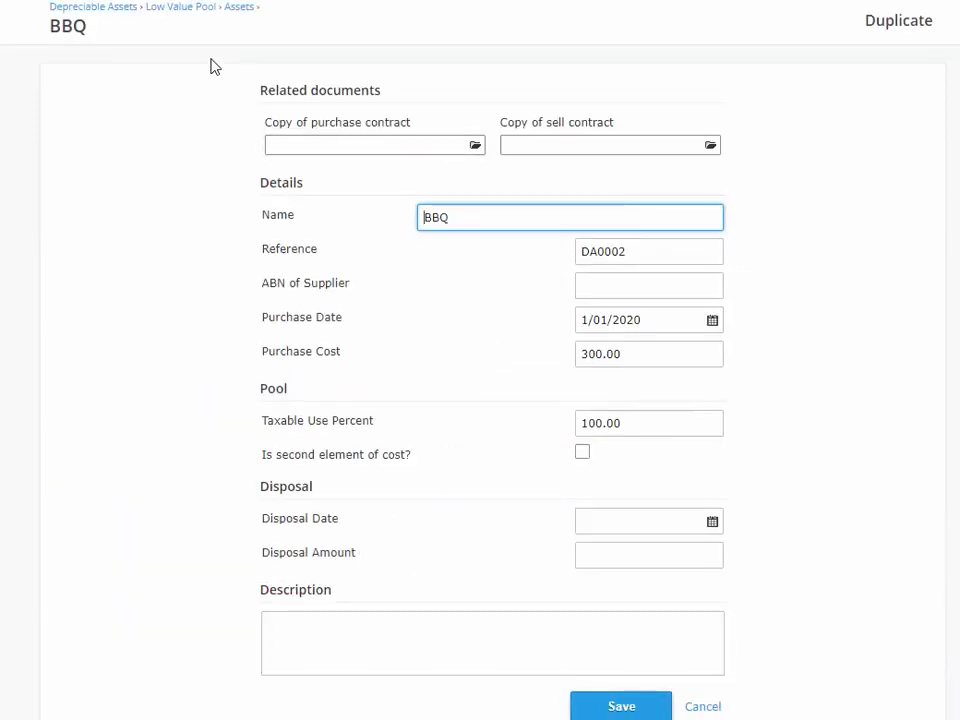
- Review the Low Value Pool group's details and the fields of a new asset group without saving one
click(193, 9)
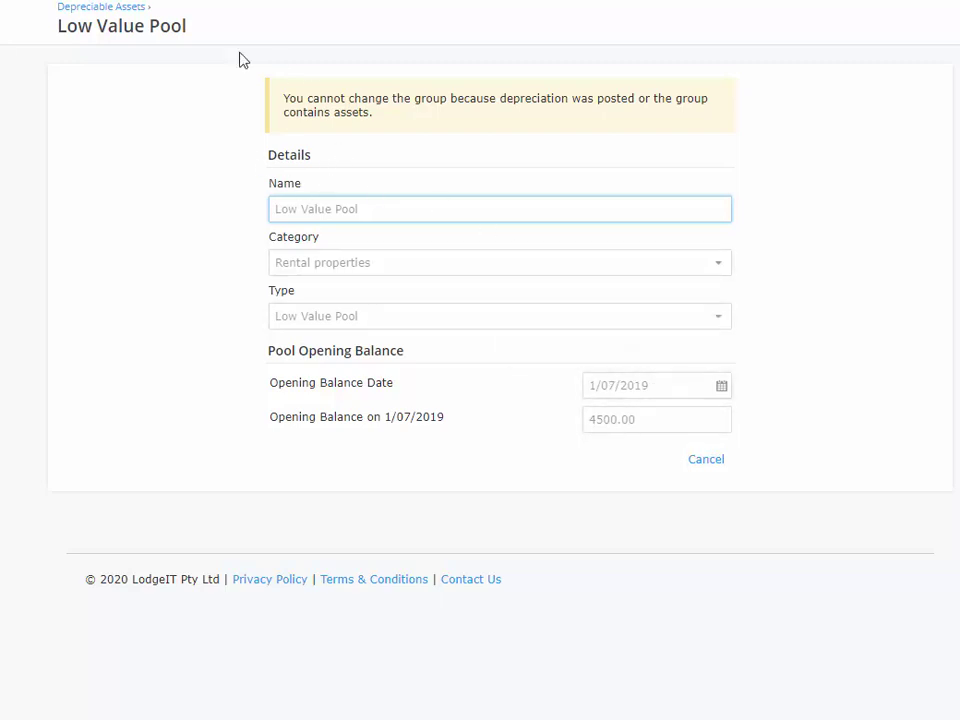
click(127, 8)
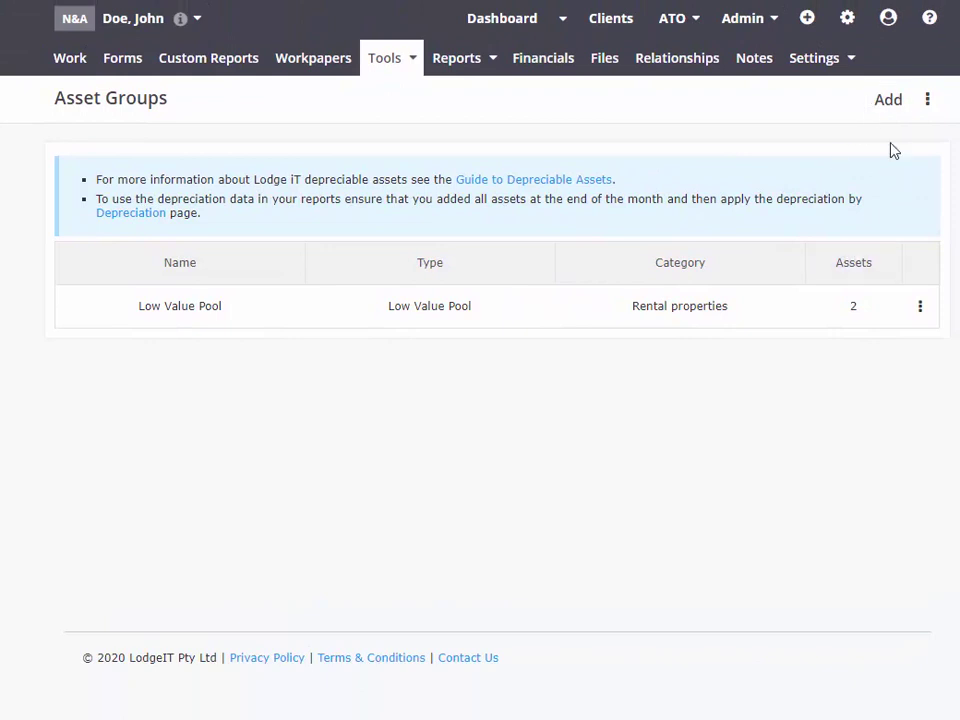
click(893, 106)
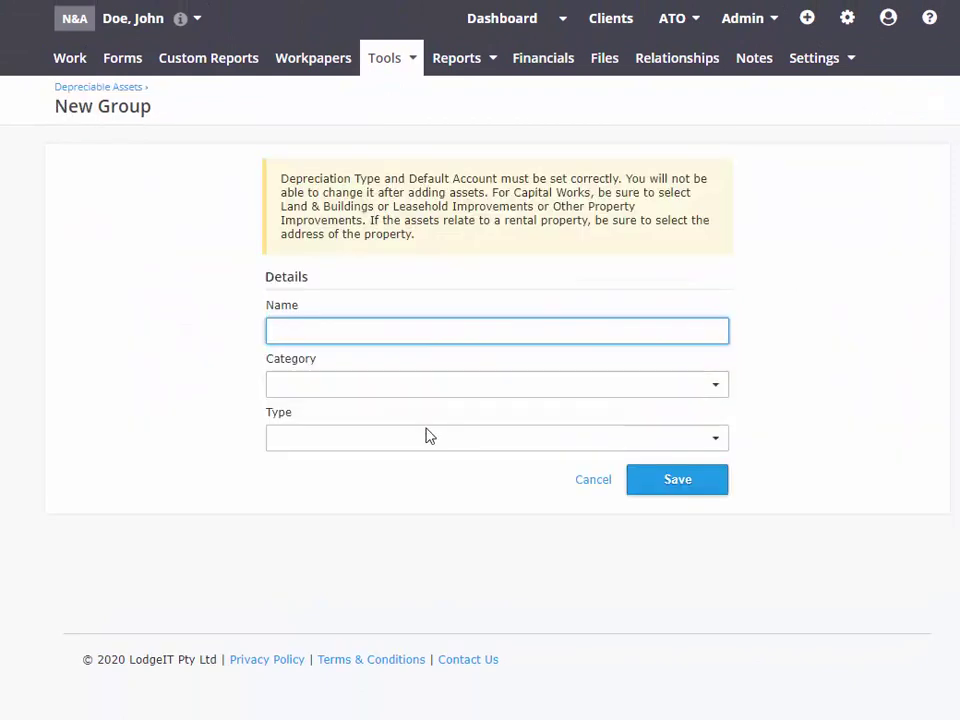
click(591, 484)
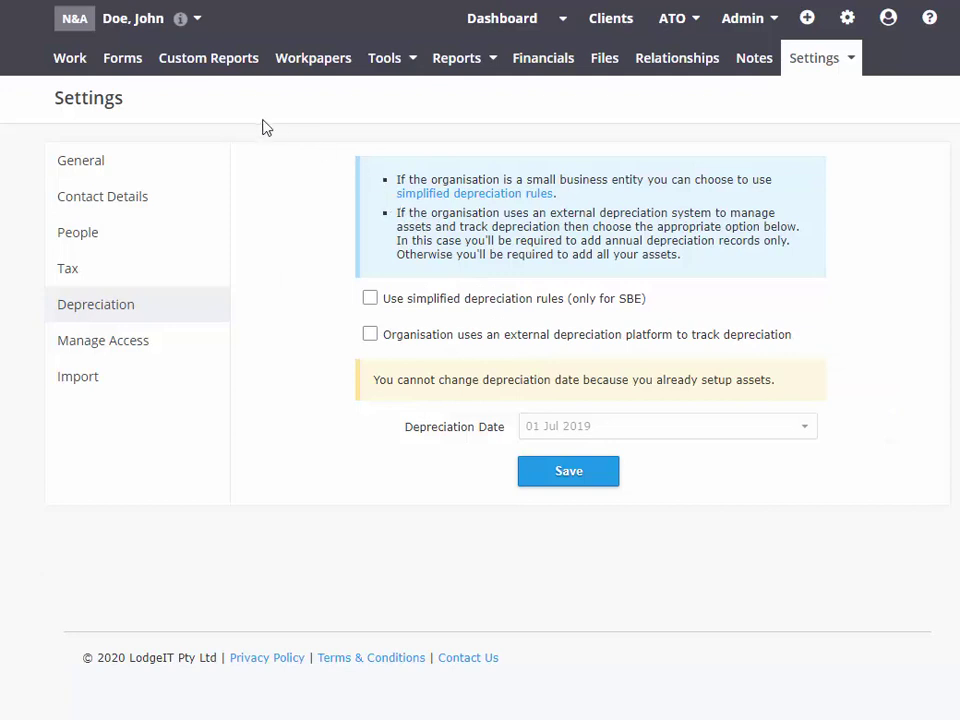
- Post the client's depreciation up to 30 Jun 2020
click(394, 64)
click(394, 100)
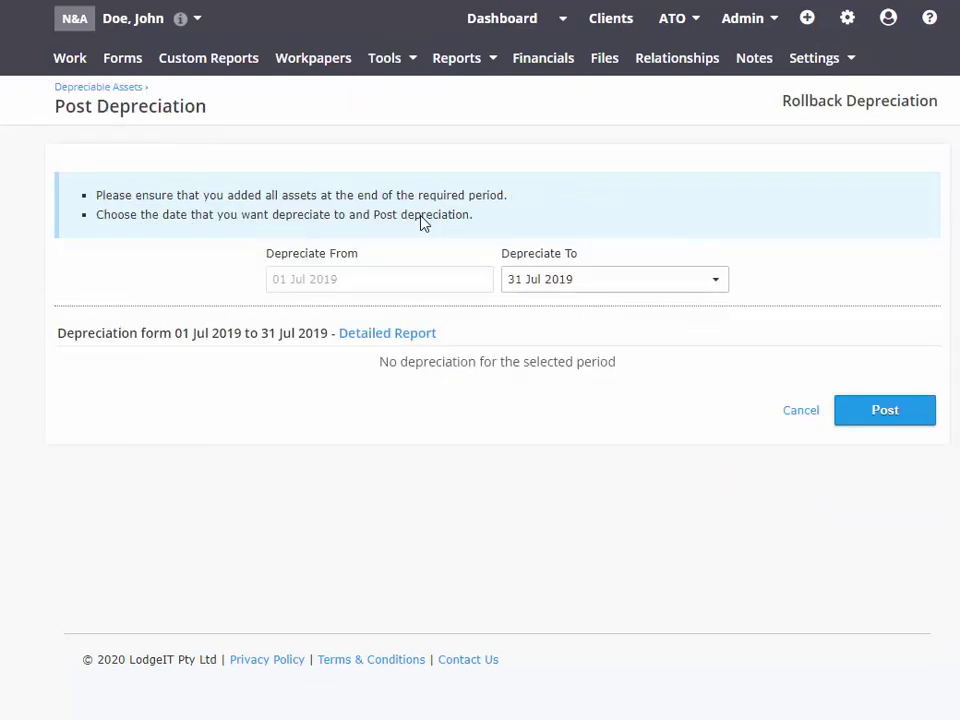
click(532, 284)
click(757, 447)
click(591, 281)
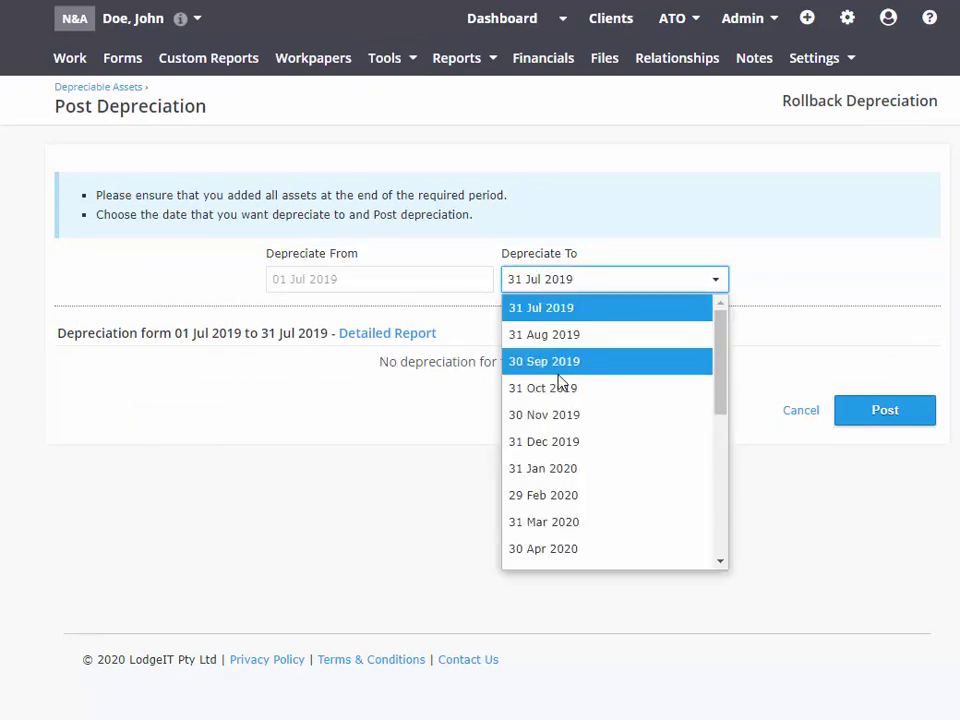
scroll(561, 381, down, 1)
click(568, 492)
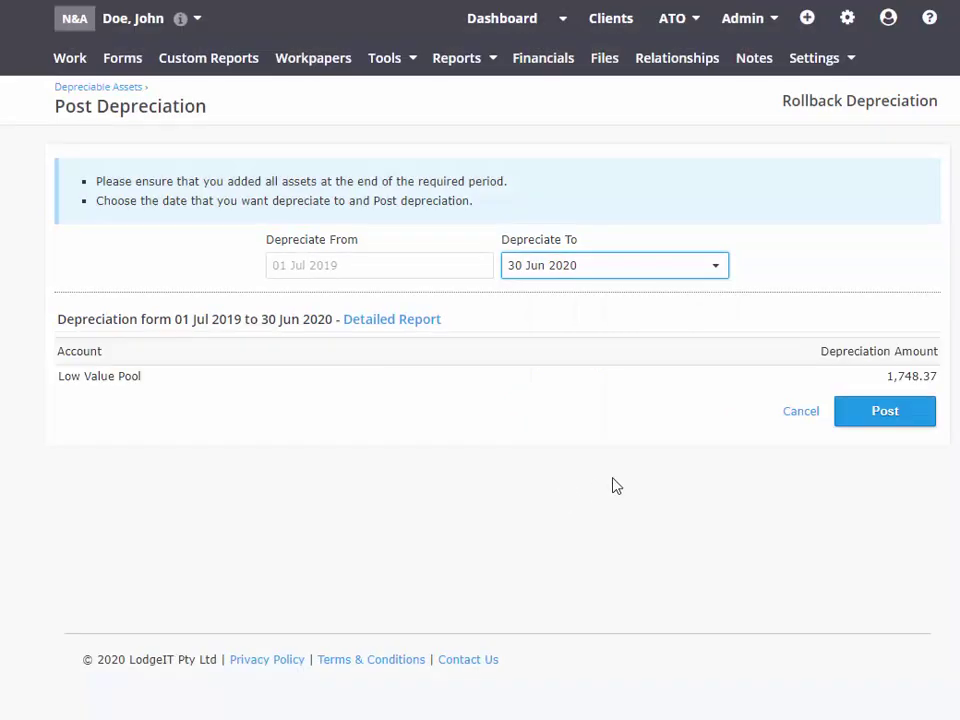
click(872, 423)
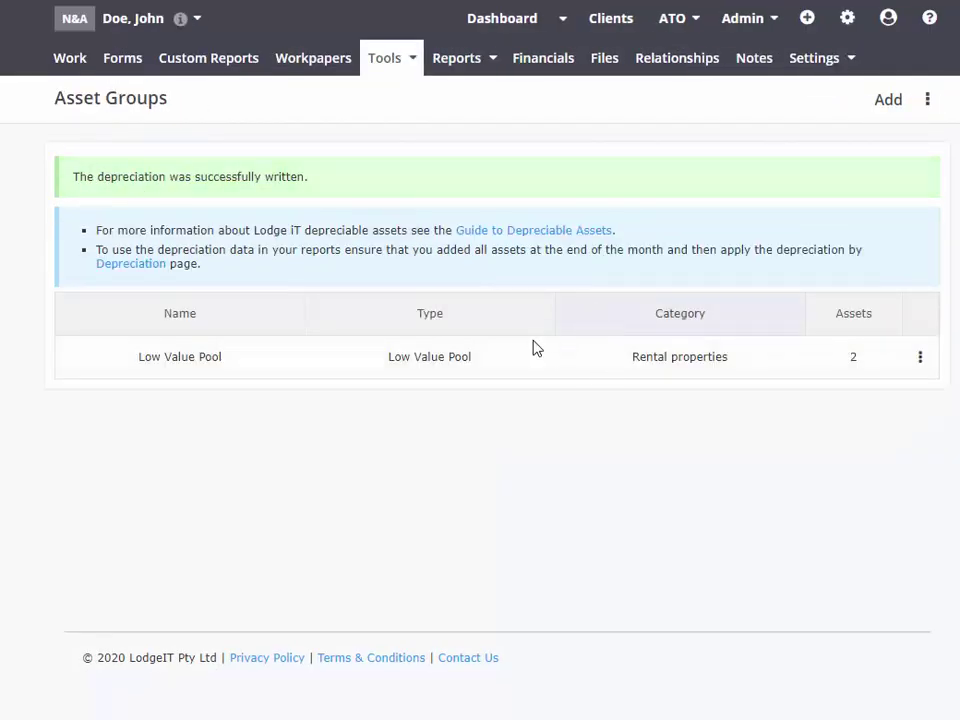
- Run the depreciation report for all assets with its type set to Actual
click(456, 72)
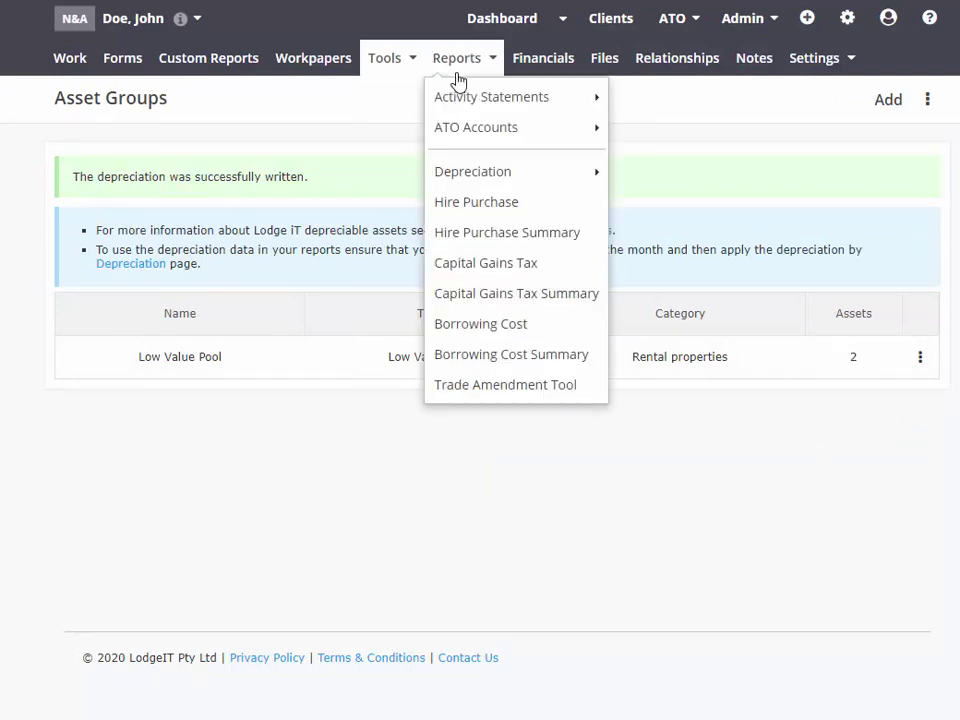
click(482, 175)
click(627, 172)
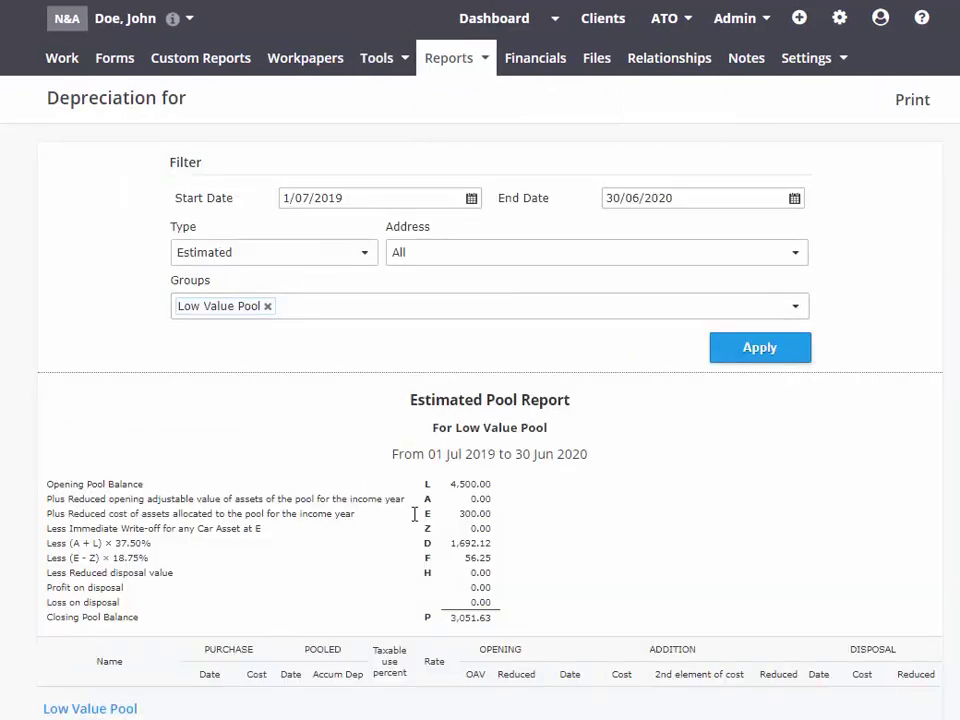
scroll(348, 403, down, 1)
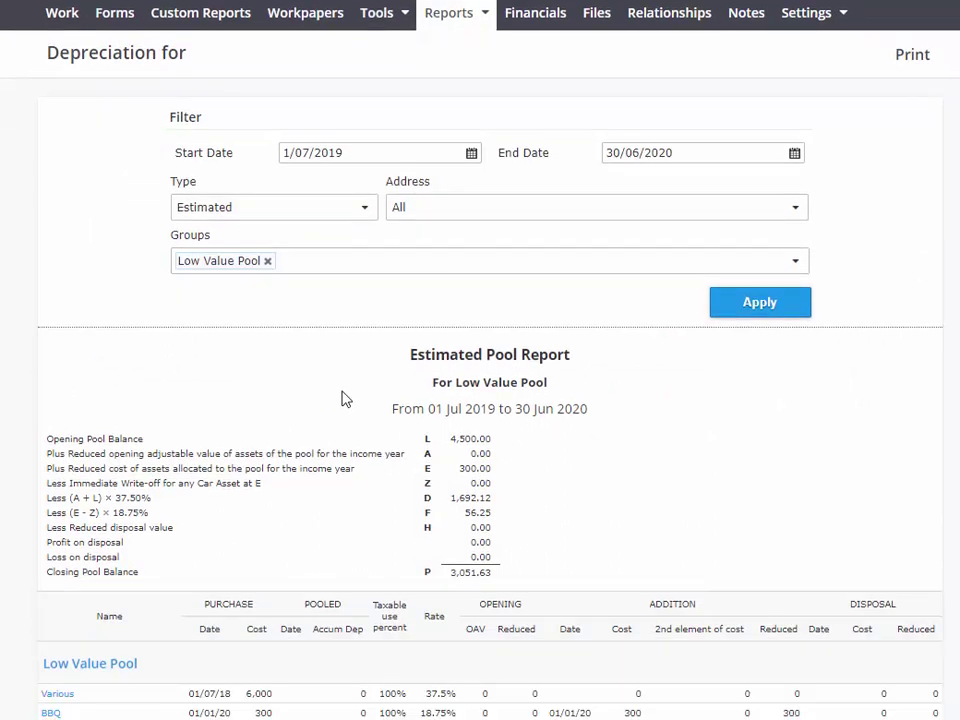
click(300, 212)
click(276, 237)
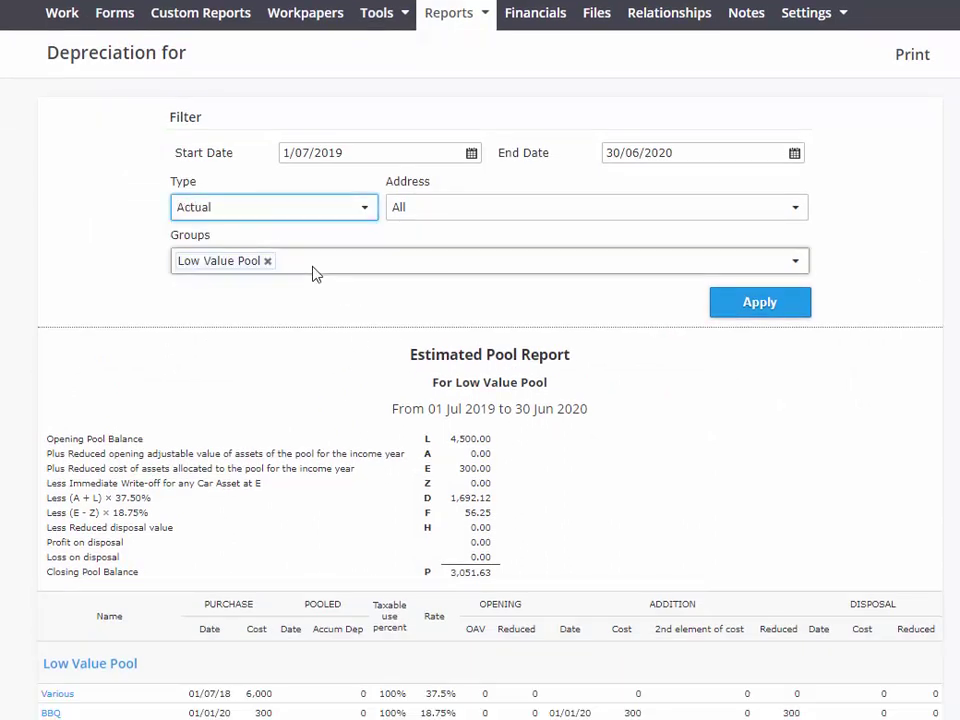
click(735, 300)
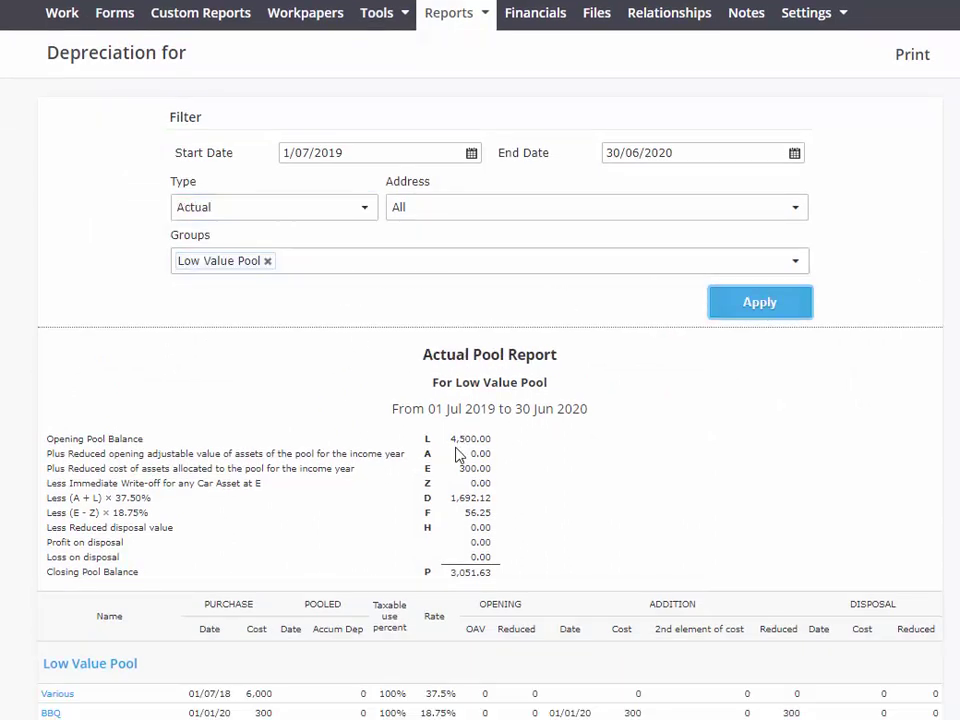